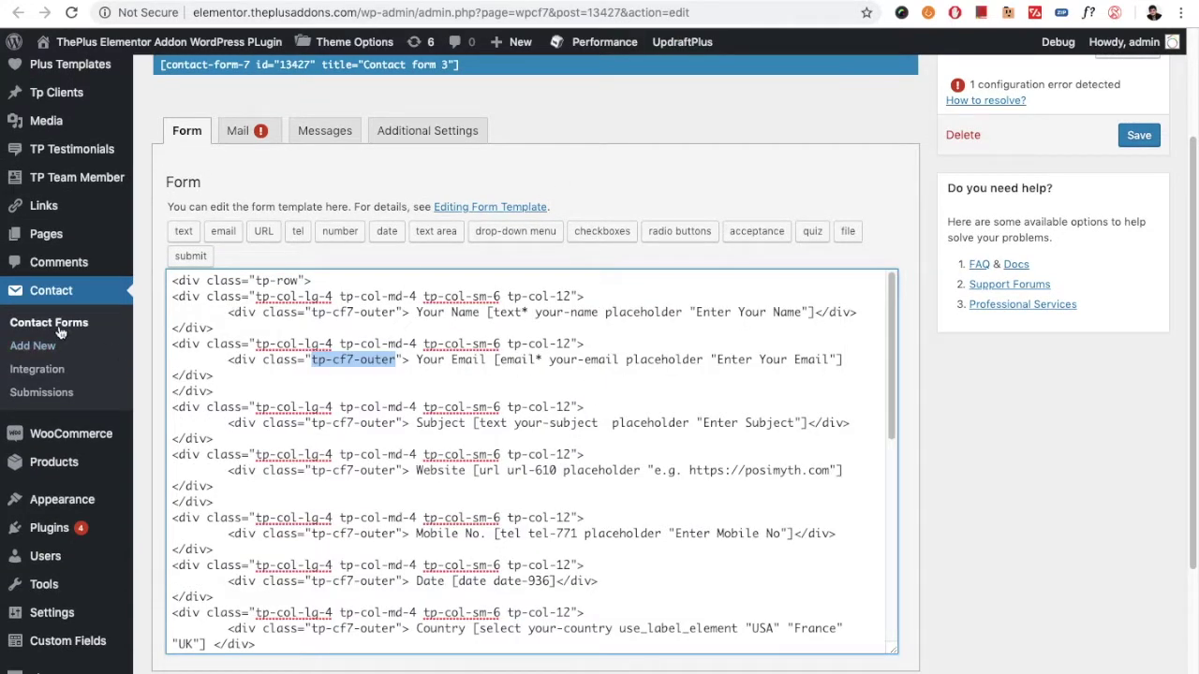
Leave the Contact form 3 editor for the Contact Forms list showing all six forms
{"action": "scroll", "coordinate": [309, 311], "scroll_direction": "up", "scroll_amount": 3}
{"action": "left_click", "coordinate": [47, 488]}
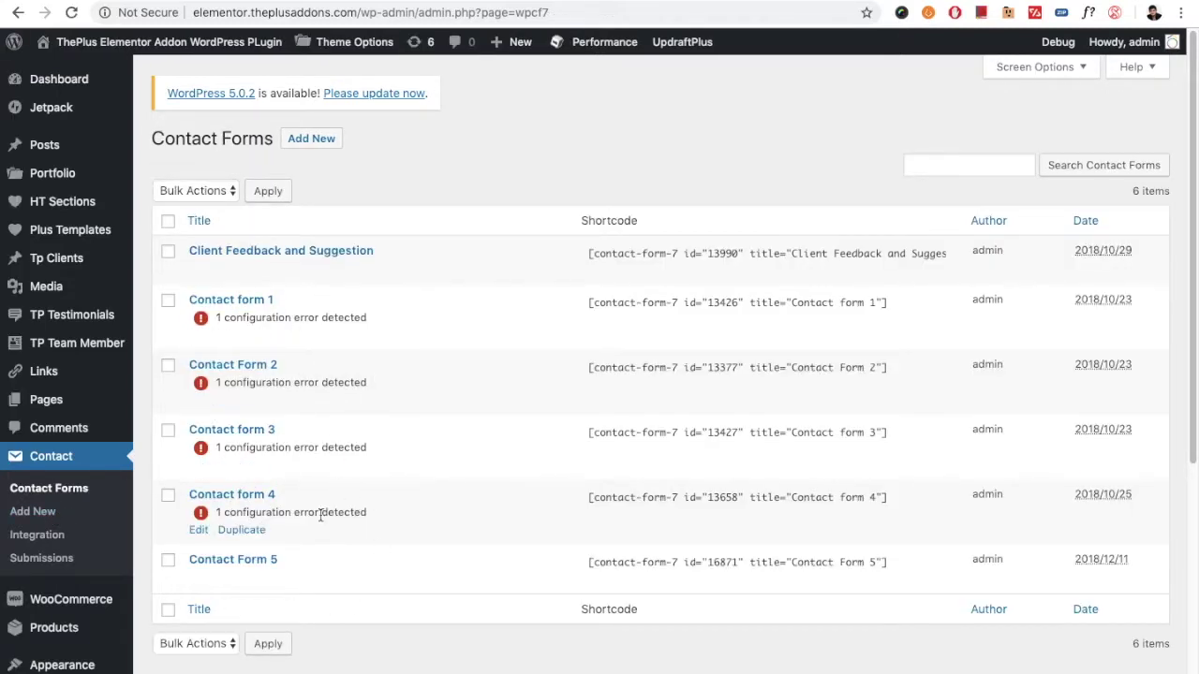
Open the contact form page in the Elementor editor
{"action": "left_click", "coordinate": [199, 464]}
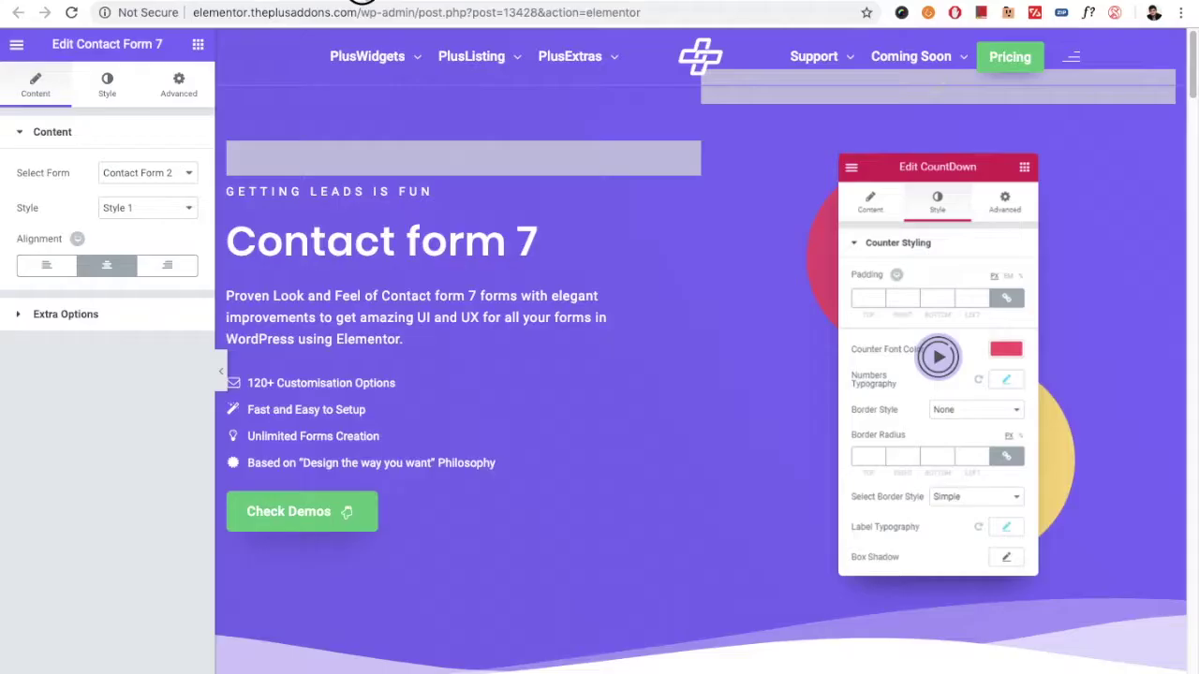
{"action": "scroll", "coordinate": [559, 365], "scroll_direction": "down", "scroll_amount": 8}
{"action": "scroll", "coordinate": [632, 412], "scroll_direction": "down", "scroll_amount": 2}
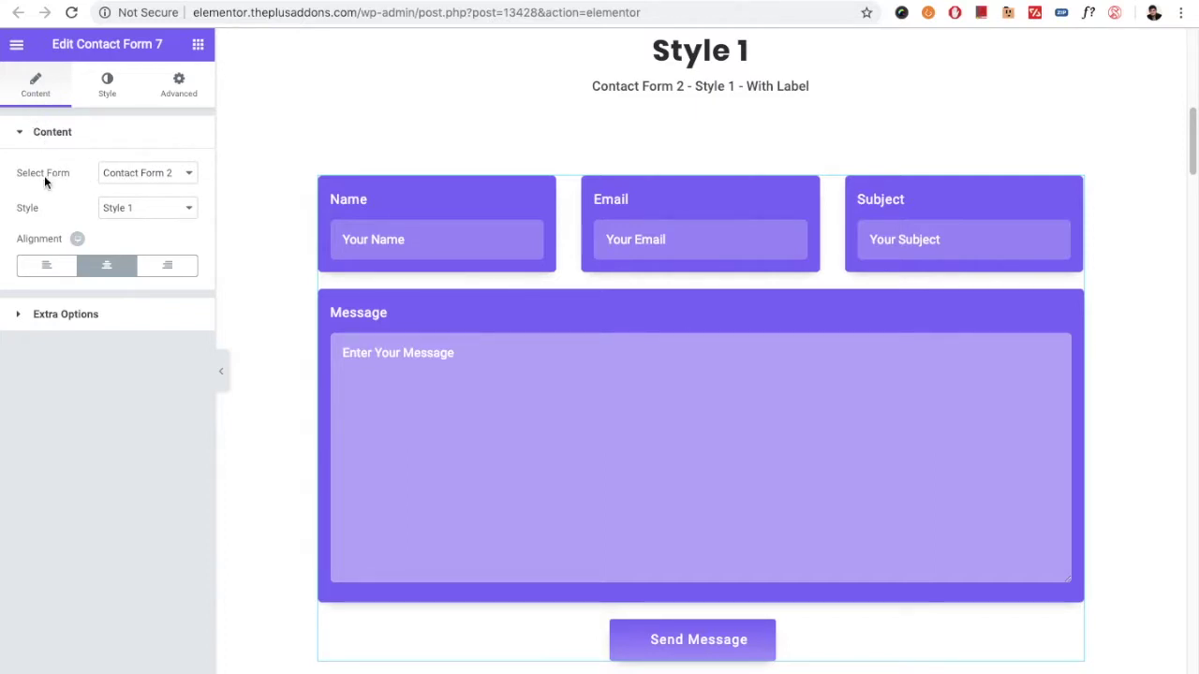
Keep Contact Form 2 and Style 1 in the widget, and expand Extra Options
{"action": "left_click", "coordinate": [139, 177]}
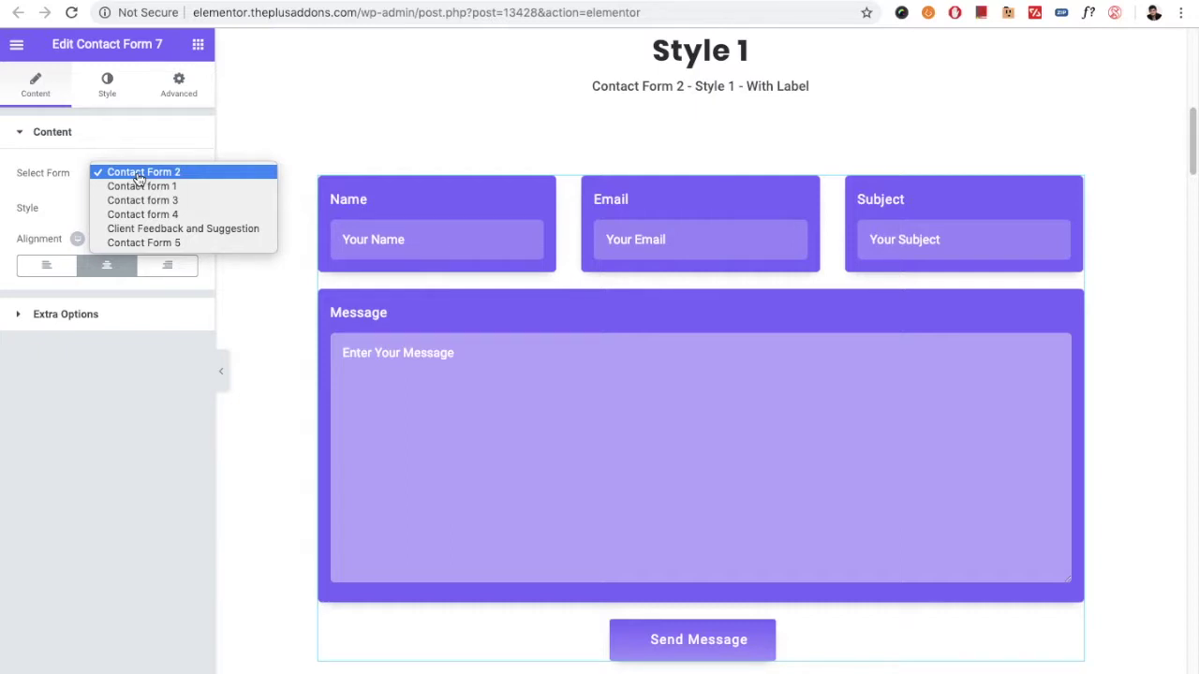
{"action": "left_click", "coordinate": [138, 175]}
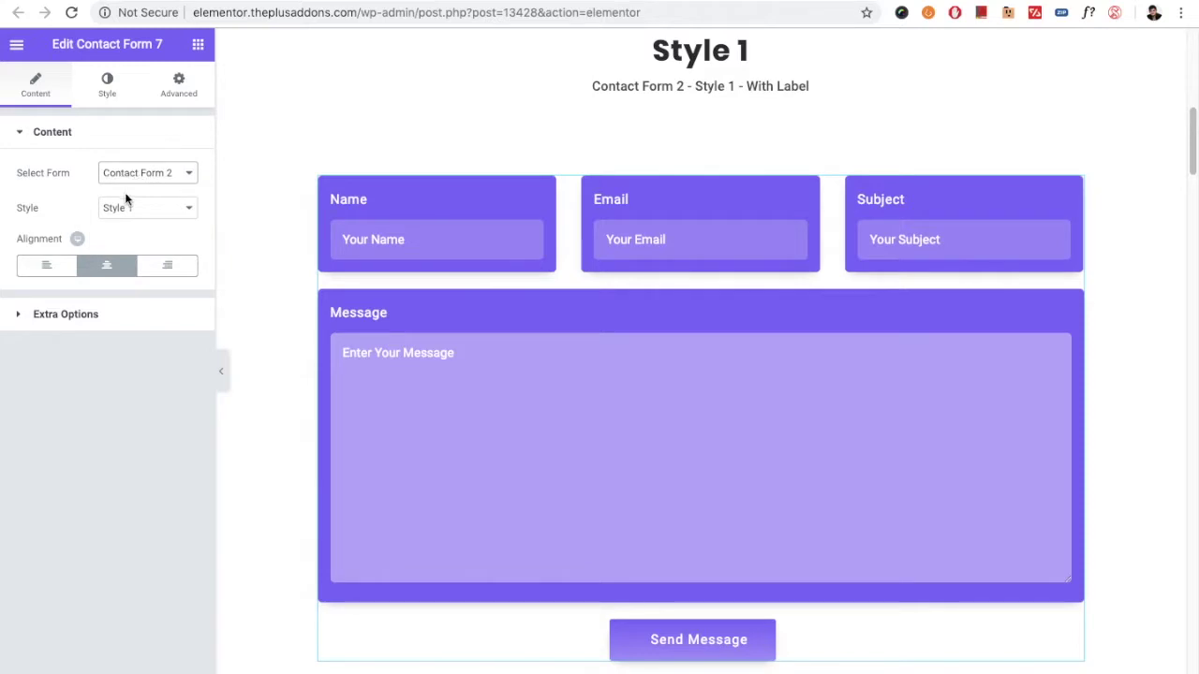
{"action": "left_click", "coordinate": [120, 209]}
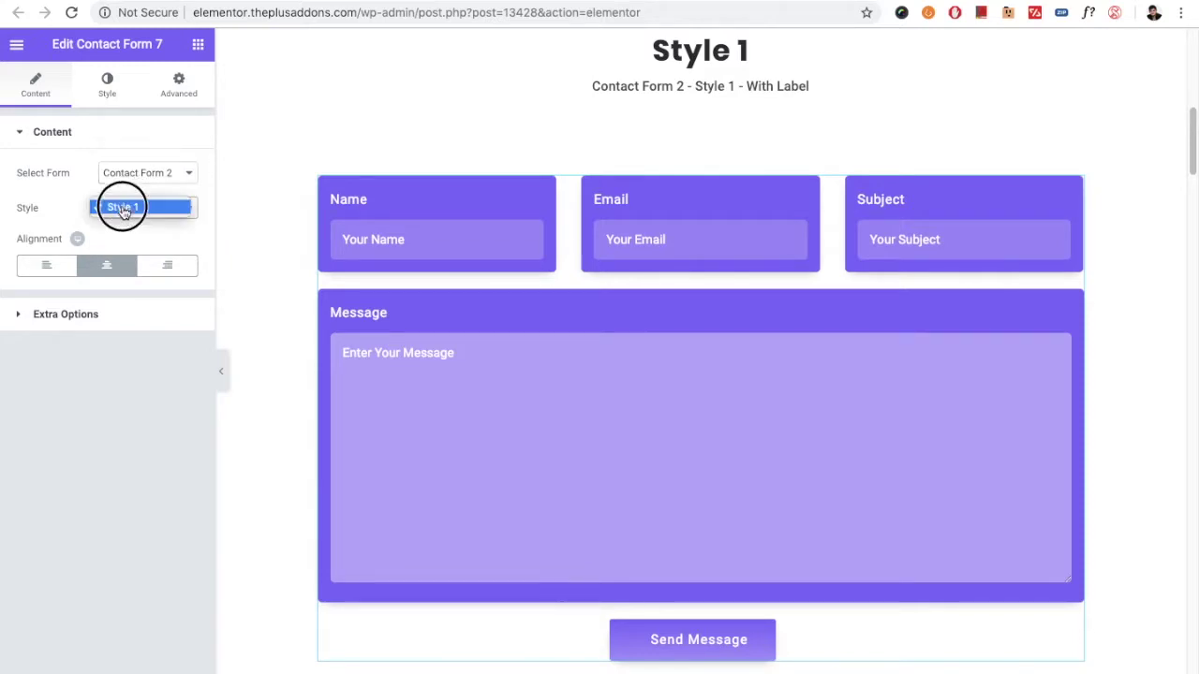
{"action": "left_click", "coordinate": [131, 213]}
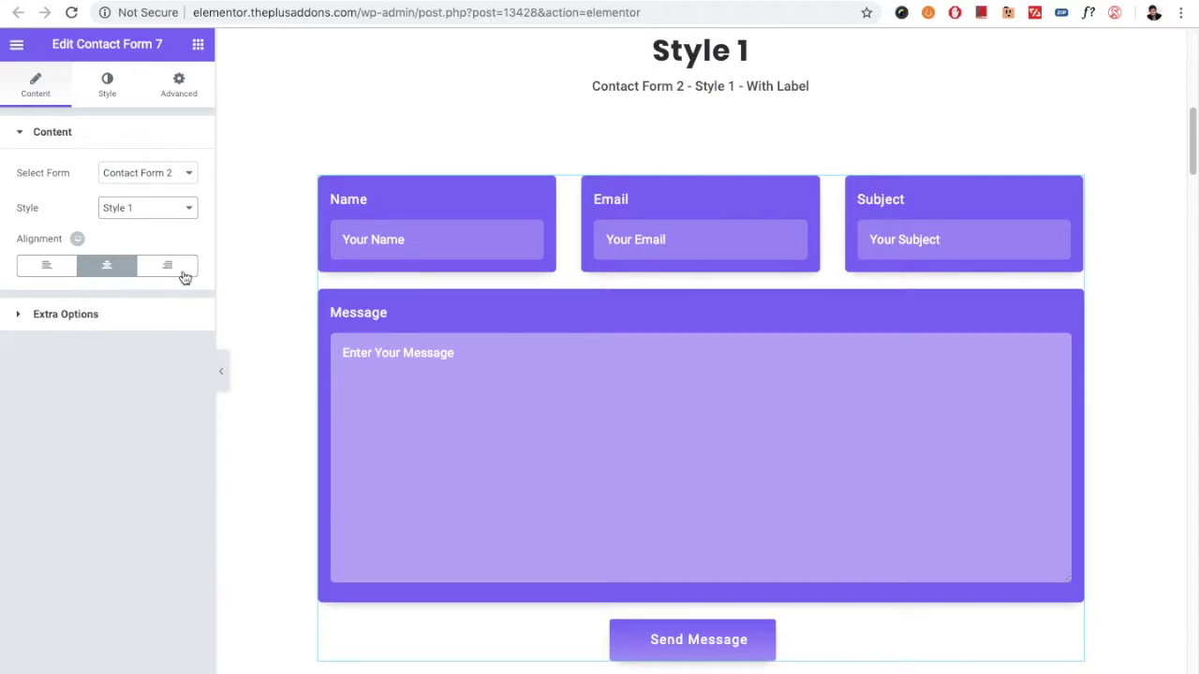
{"action": "left_click", "coordinate": [122, 314]}
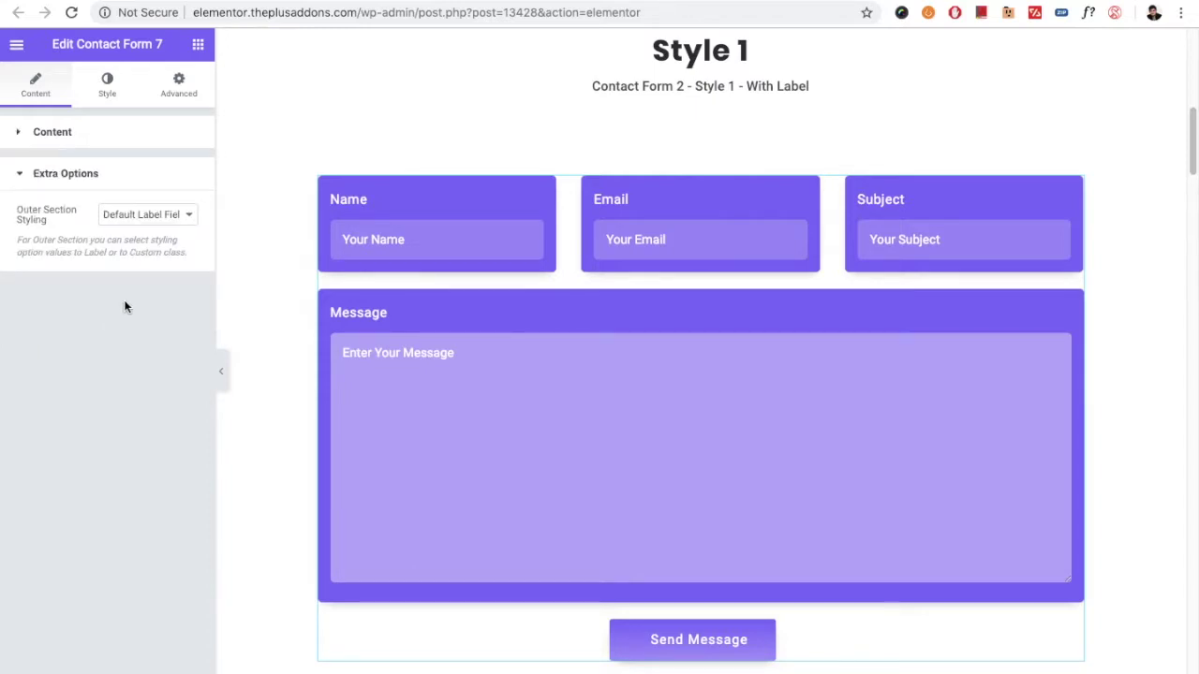
Keep Default Label Field for Outer Section Styling and move to Contact form 3's edit page
{"action": "left_click", "coordinate": [143, 223]}
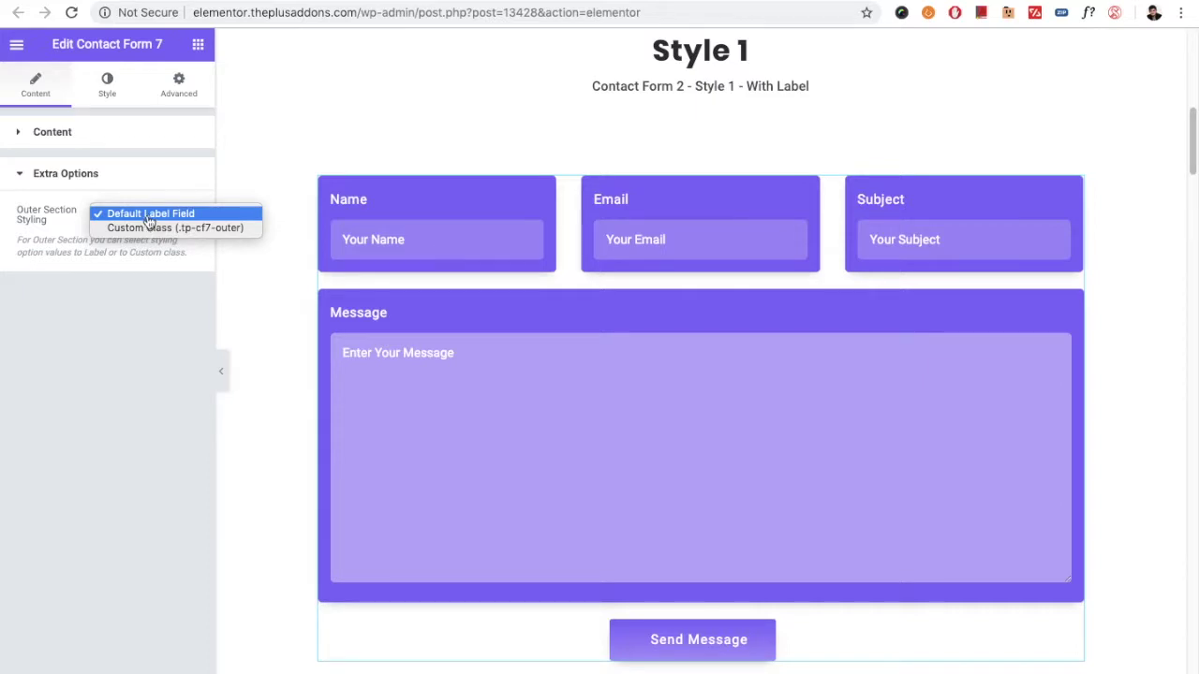
{"action": "left_click", "coordinate": [734, 2]}
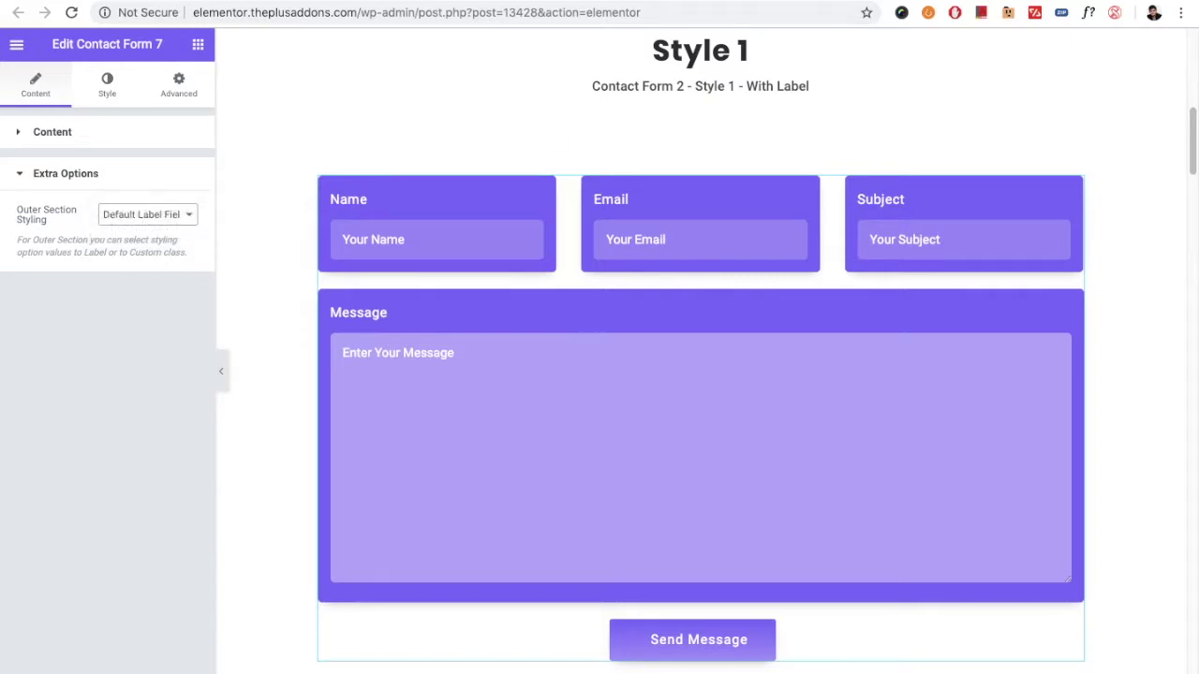
{"action": "left_click", "coordinate": [736, 3]}
{"action": "scroll", "coordinate": [612, 270], "scroll_direction": "down", "scroll_amount": 1}
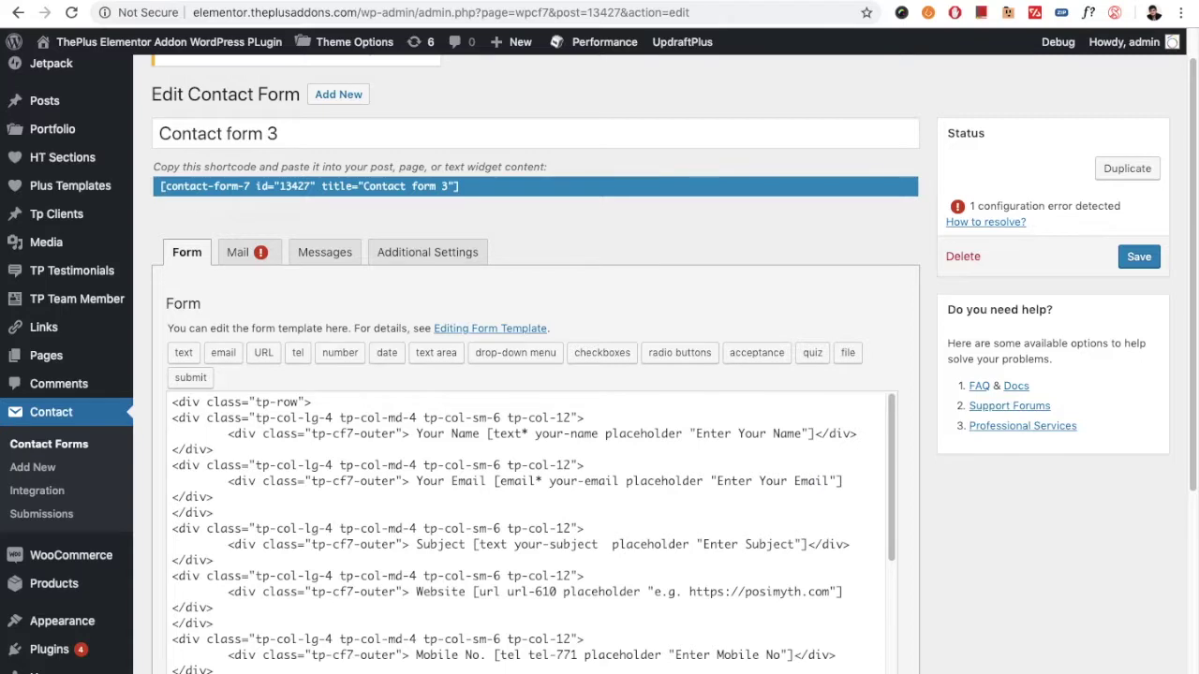
Inspect Contact Form 2's Name field tag and column classes, then consult the Bootstrap grid docs
{"action": "key", "text": "ctrl+Tab"}
{"action": "scroll", "coordinate": [622, 271], "scroll_direction": "up", "scroll_amount": 4}
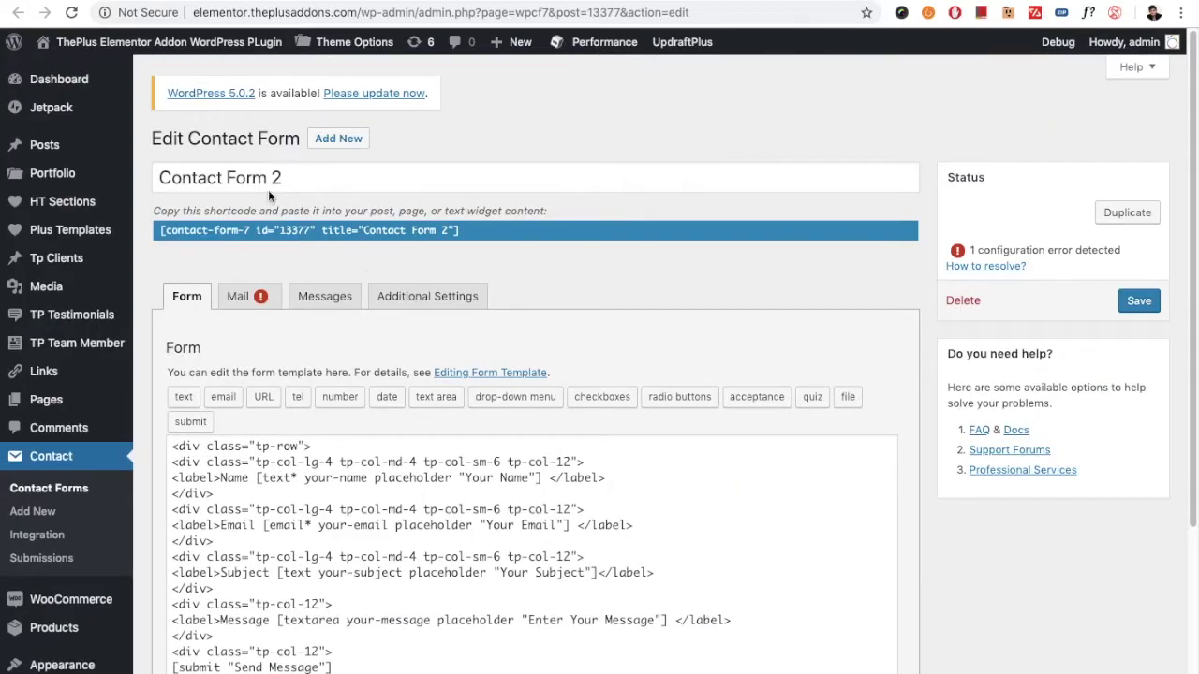
{"action": "scroll", "coordinate": [365, 334], "scroll_direction": "down", "scroll_amount": 3}
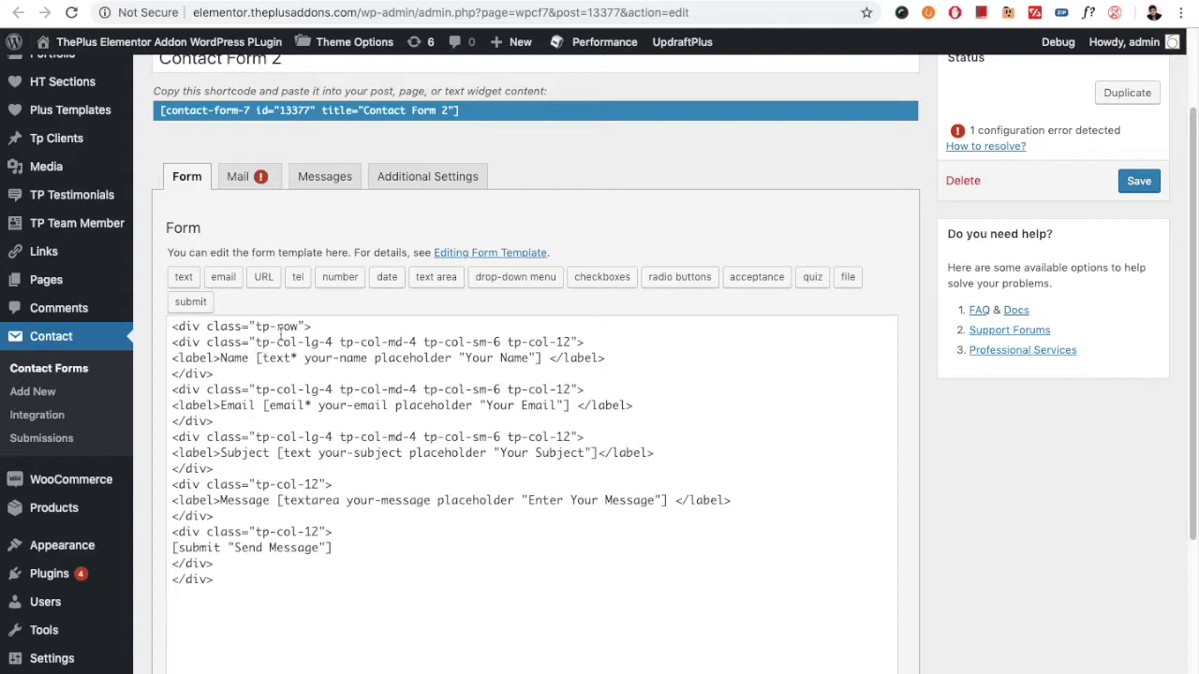
{"action": "left_click_drag", "start_coordinate": [256, 358], "coordinate": [402, 357]}
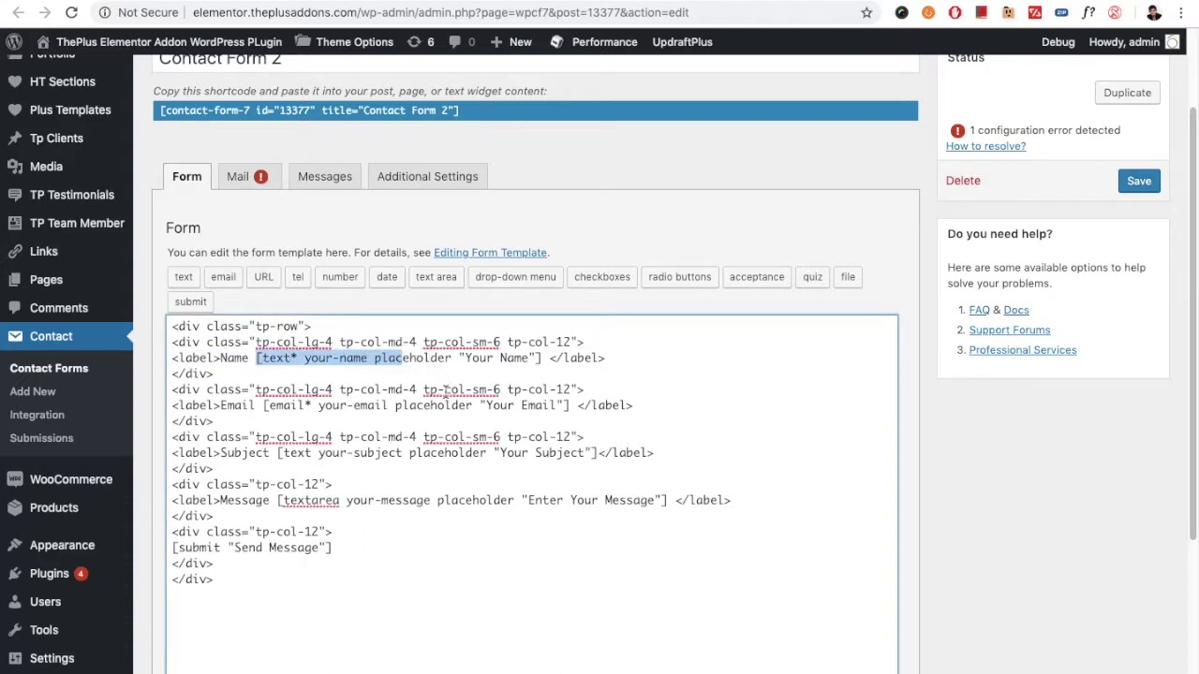
{"action": "left_click", "coordinate": [297, 362]}
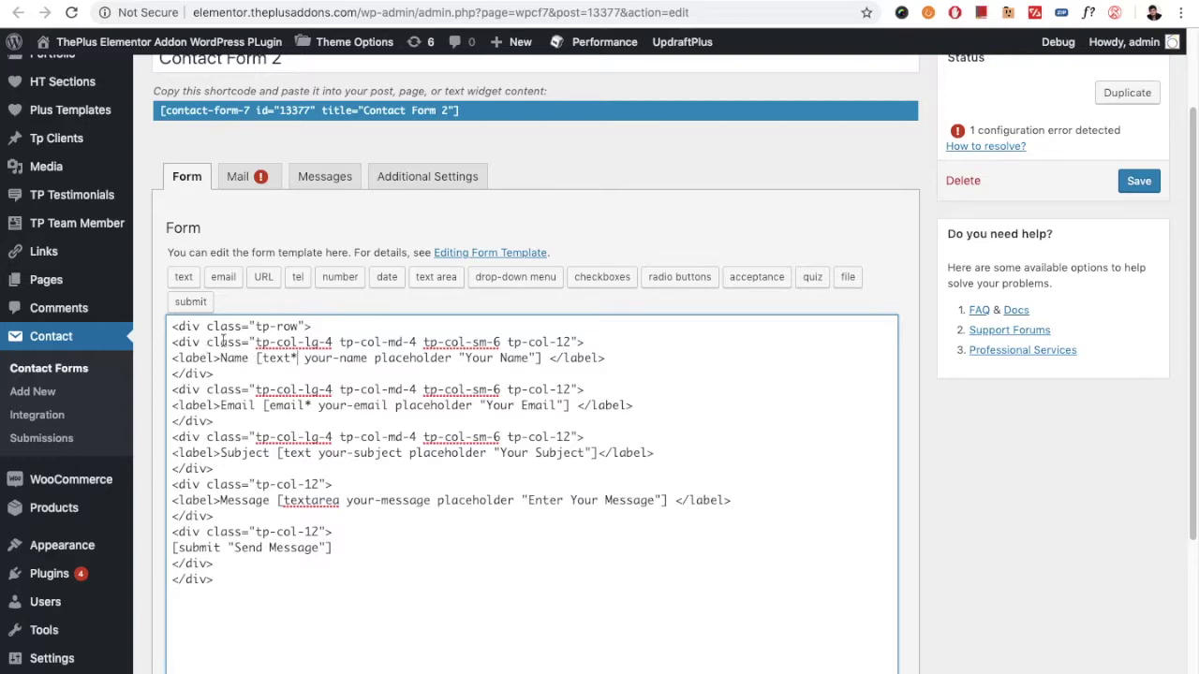
{"action": "left_click_drag", "start_coordinate": [253, 342], "coordinate": [571, 343]}
{"action": "key", "text": "ctrl+Tab"}
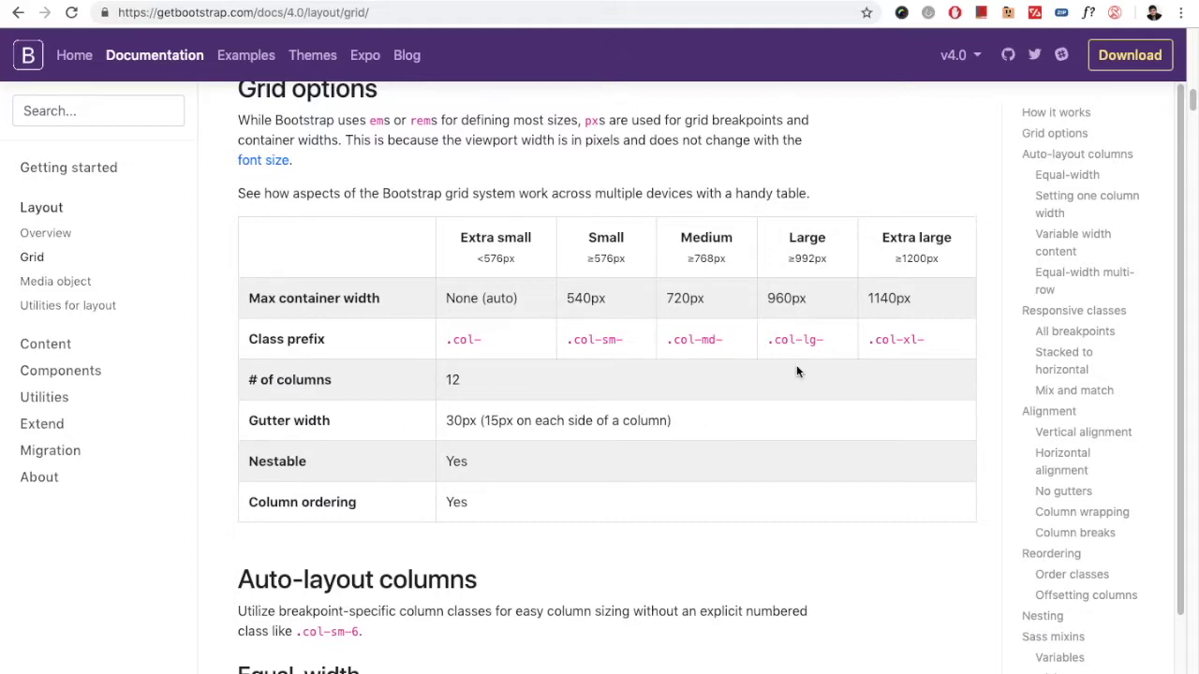
In Contact Form 2's template, examine the tp column-class prefix on the Name and Email lines
{"action": "key", "text": "ctrl+Tab"}
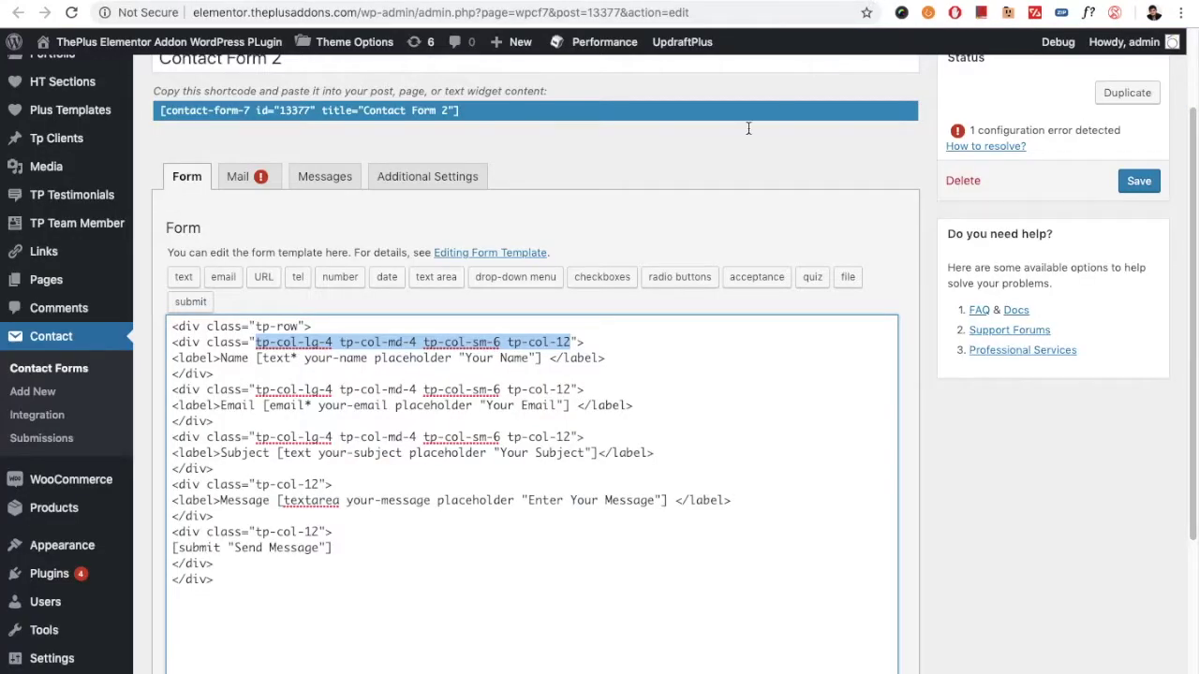
{"action": "left_click", "coordinate": [319, 342]}
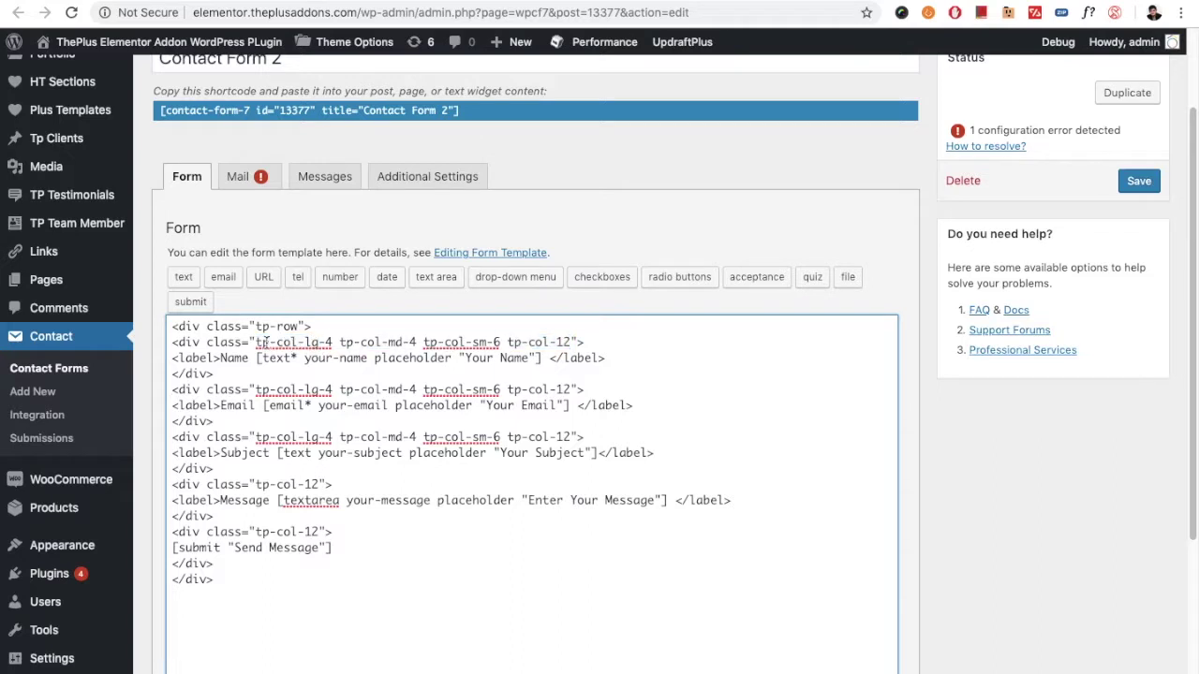
{"action": "double_click", "coordinate": [265, 342]}
{"action": "left_click", "coordinate": [290, 391]}
{"action": "left_click_drag", "start_coordinate": [255, 388], "coordinate": [568, 390]}
{"action": "left_click", "coordinate": [562, 395]}
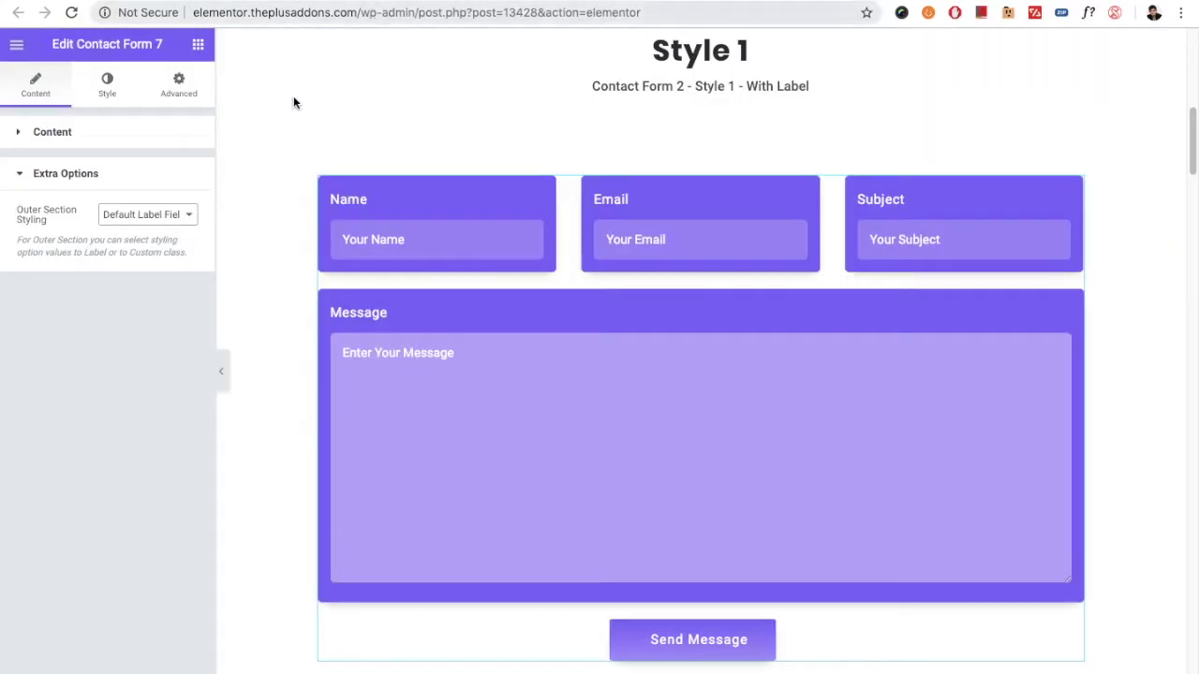
Review the Outer Section Styling choices, including Custom Class (.tp-cf7-outer), keeping Default Label Field
{"action": "left_click", "coordinate": [150, 214]}
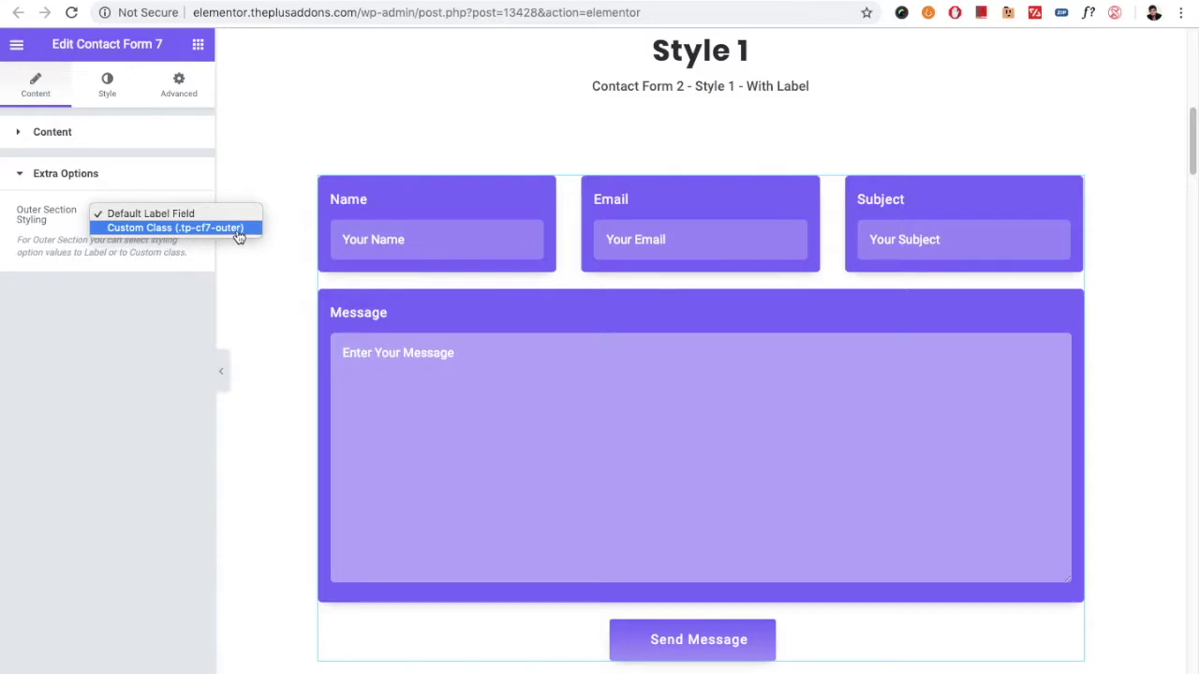
{"action": "key", "text": "Escape"}
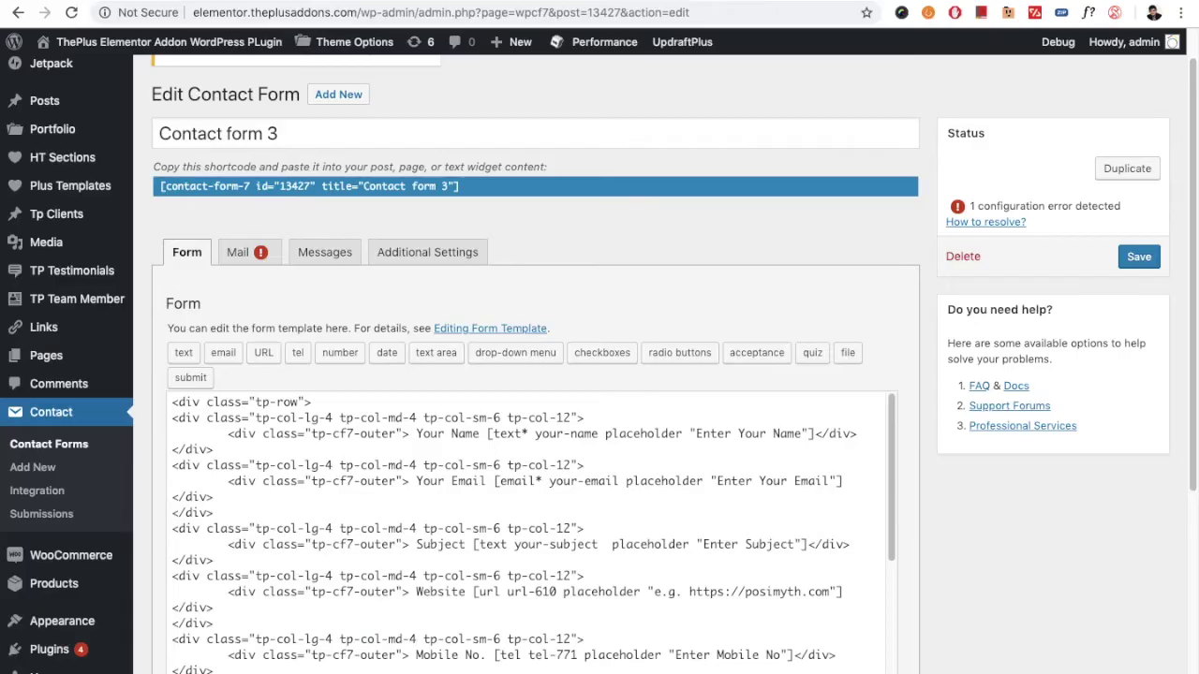
Look over Contact form 3's template, highlighting the Website field's tp-cf7-outer wrapper
{"action": "scroll", "coordinate": [1030, 542], "scroll_direction": "down", "scroll_amount": 3}
{"action": "scroll", "coordinate": [568, 448], "scroll_direction": "up", "scroll_amount": 1}
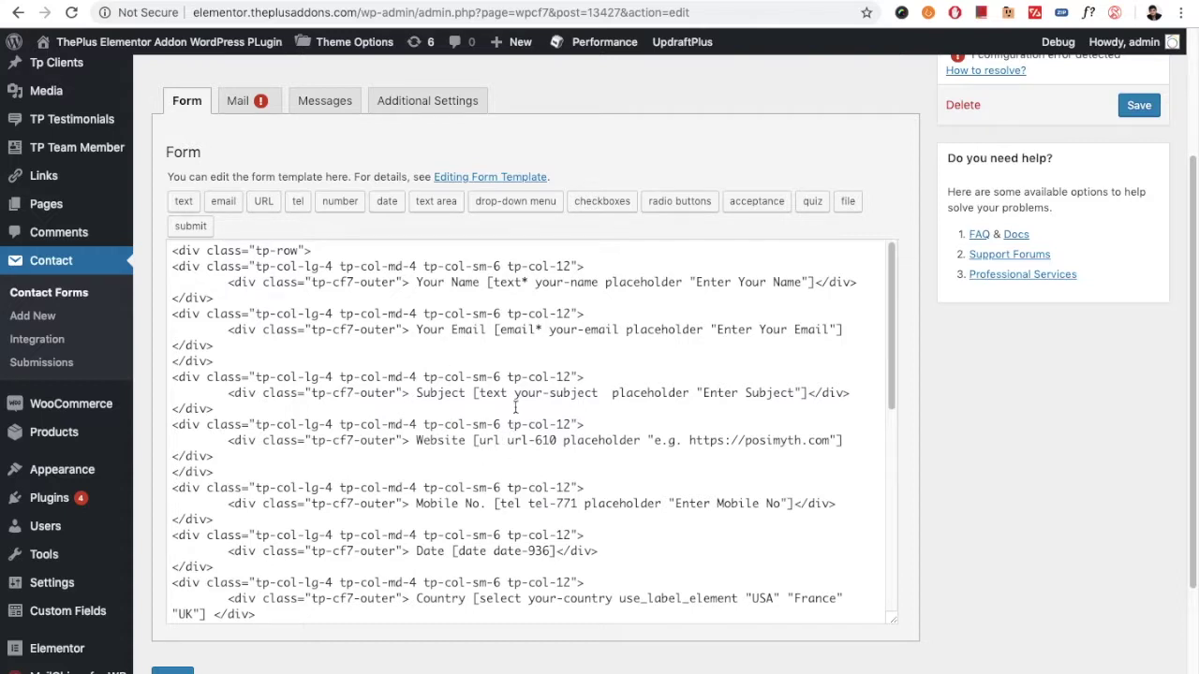
{"action": "scroll", "coordinate": [496, 436], "scroll_direction": "down", "scroll_amount": 2}
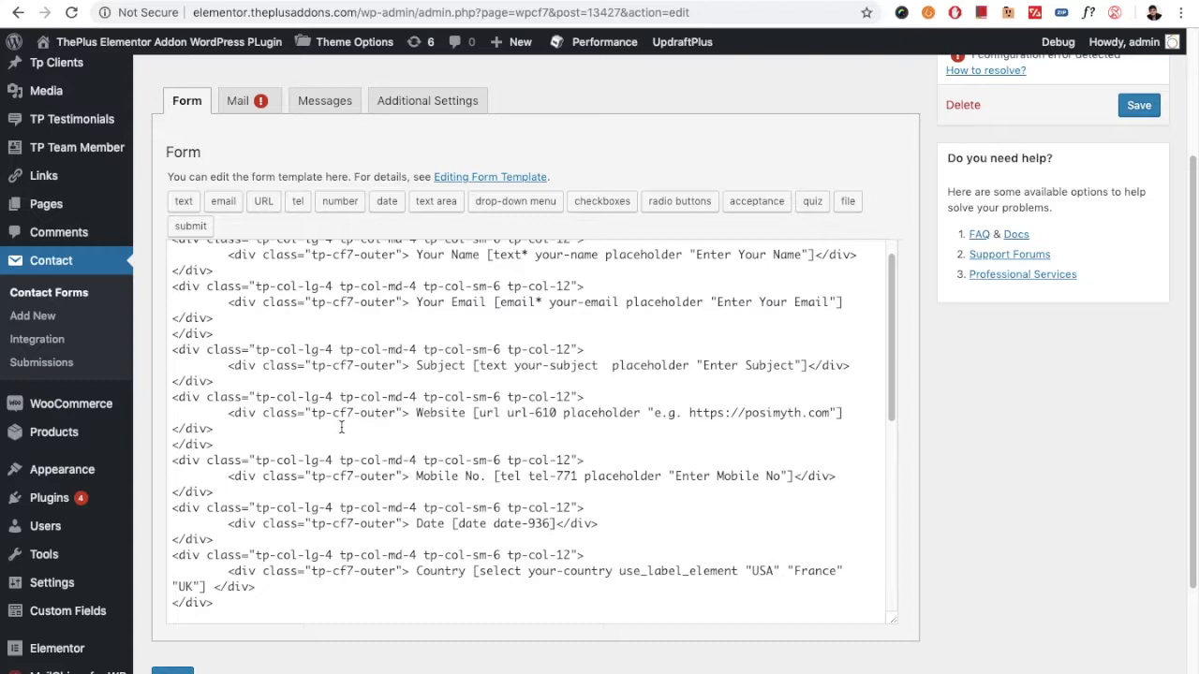
{"action": "left_click_drag", "start_coordinate": [227, 413], "coordinate": [523, 424]}
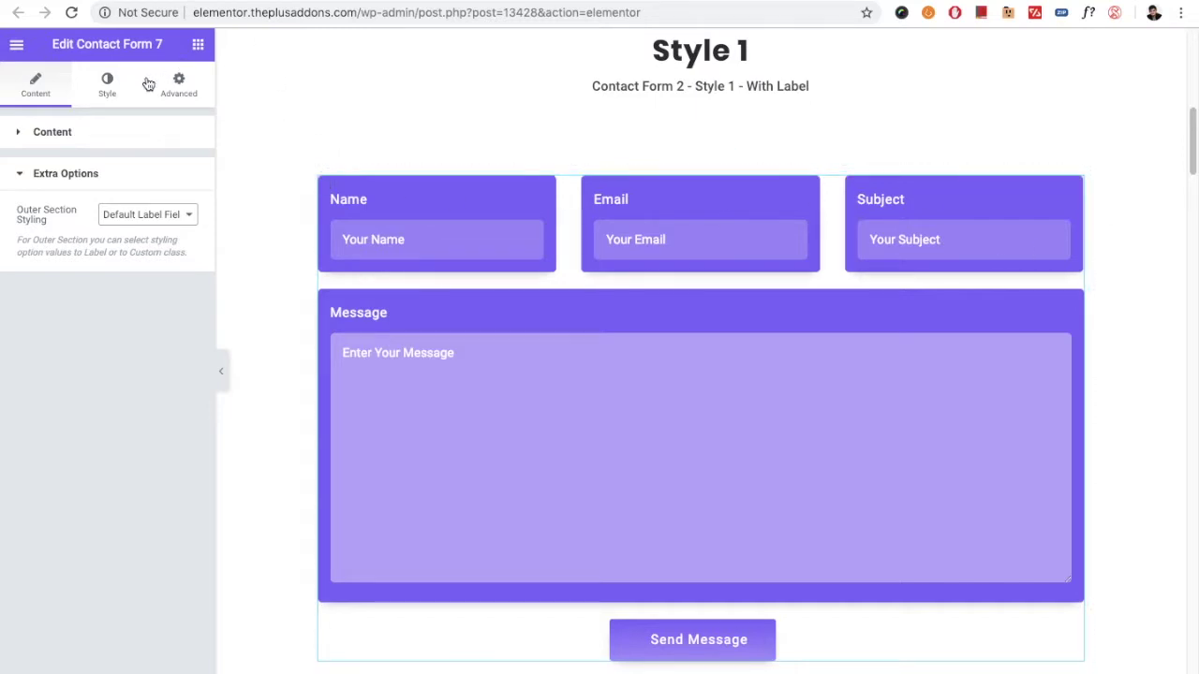
In the widget's Style tab, expand Outer(Field) Styling to review it, then collapse it
{"action": "left_click", "coordinate": [109, 86]}
{"action": "scroll", "coordinate": [80, 350], "scroll_direction": "down", "scroll_amount": 3}
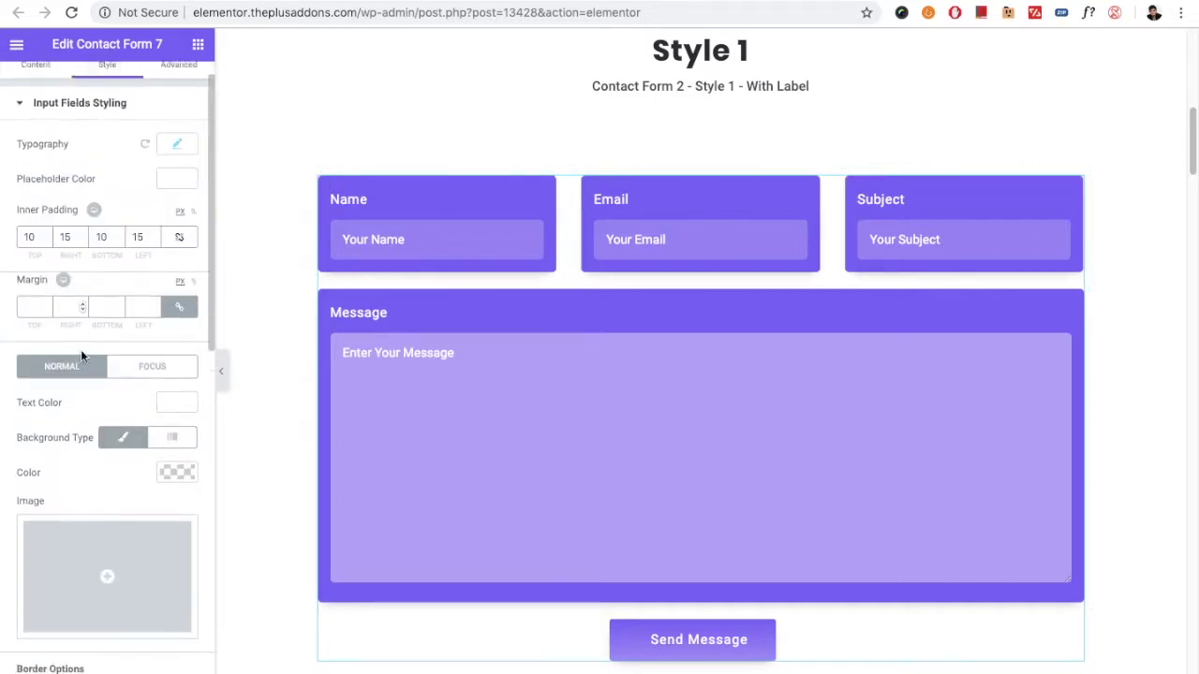
{"action": "scroll", "coordinate": [59, 353], "scroll_direction": "down", "scroll_amount": 6}
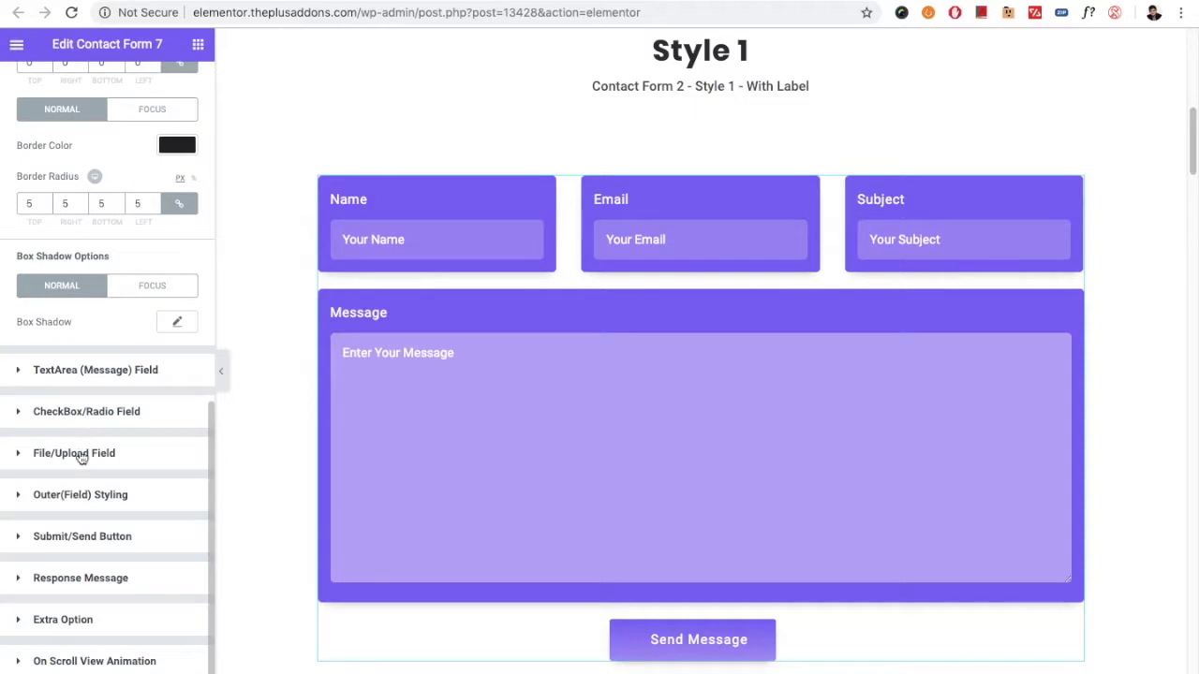
{"action": "left_click", "coordinate": [72, 496]}
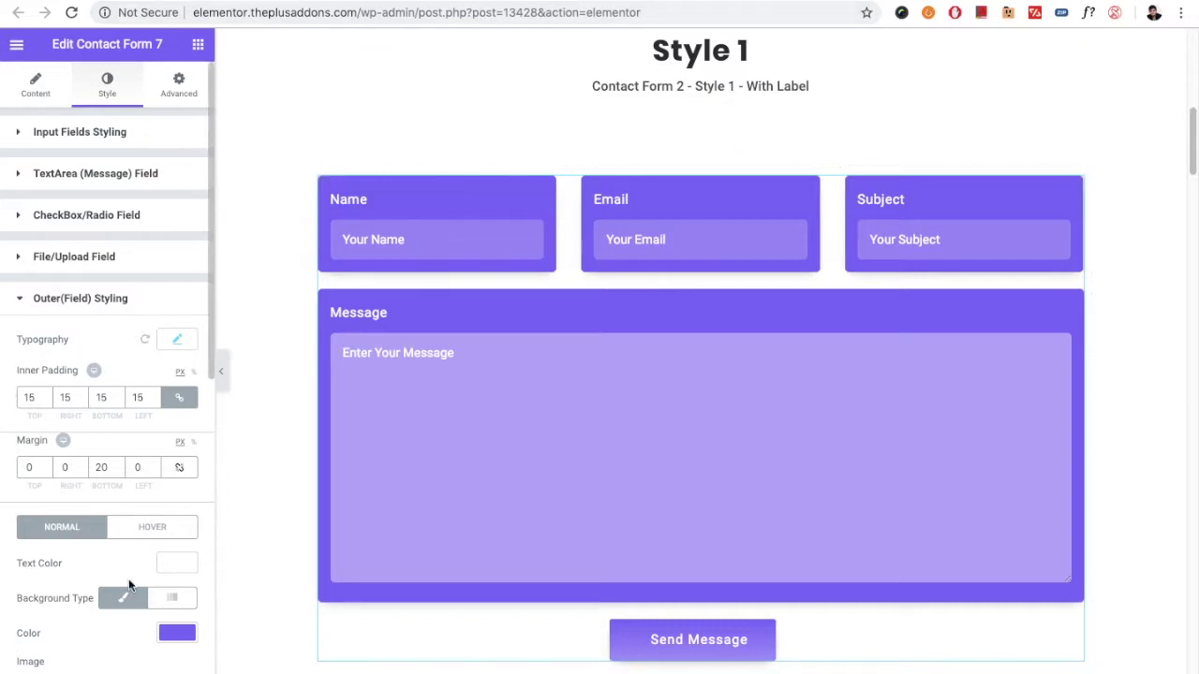
{"action": "left_click", "coordinate": [97, 298]}
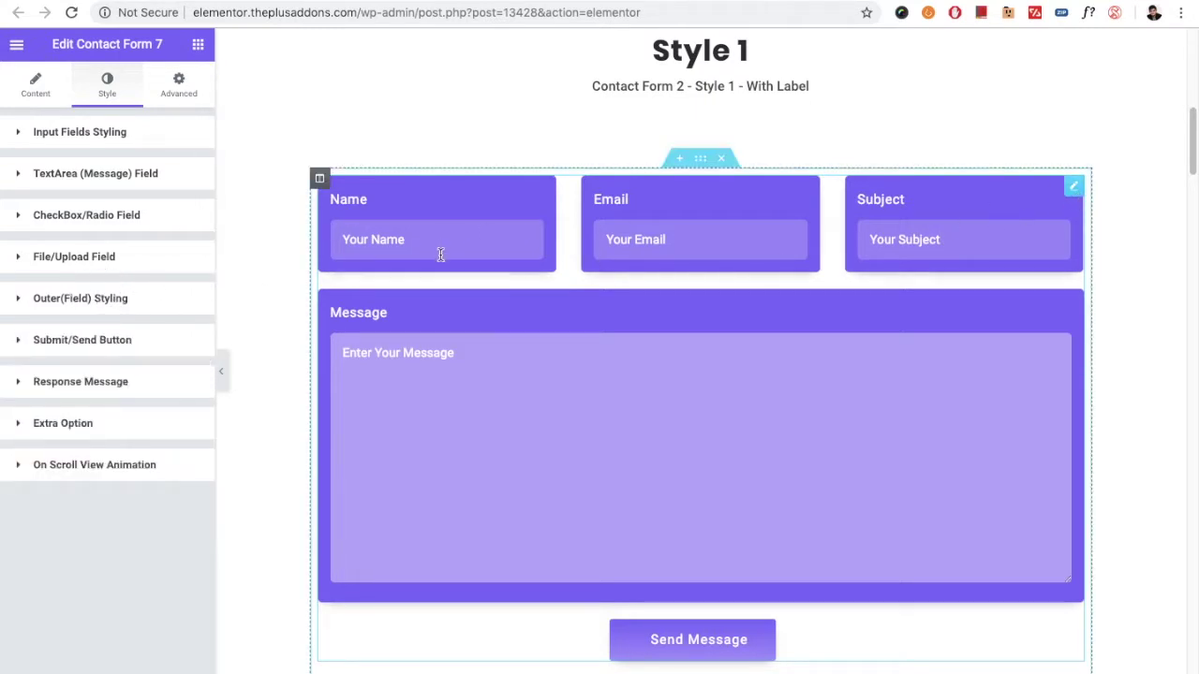
Select the All Elements of Contact Form 7 widget and show its Input Fields Styling (padding 10, margin 0)
{"action": "scroll", "coordinate": [537, 346], "scroll_direction": "down", "scroll_amount": 5}
{"action": "scroll", "coordinate": [878, 340], "scroll_direction": "down", "scroll_amount": 15}
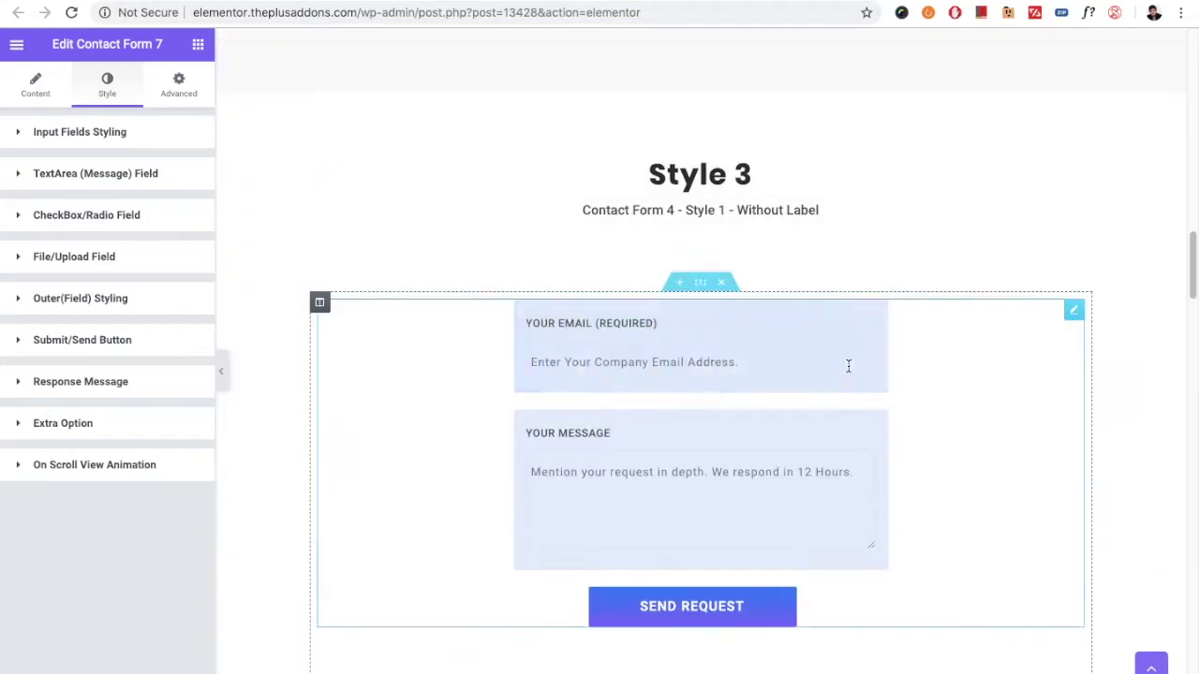
{"action": "scroll", "coordinate": [866, 356], "scroll_direction": "down", "scroll_amount": 15}
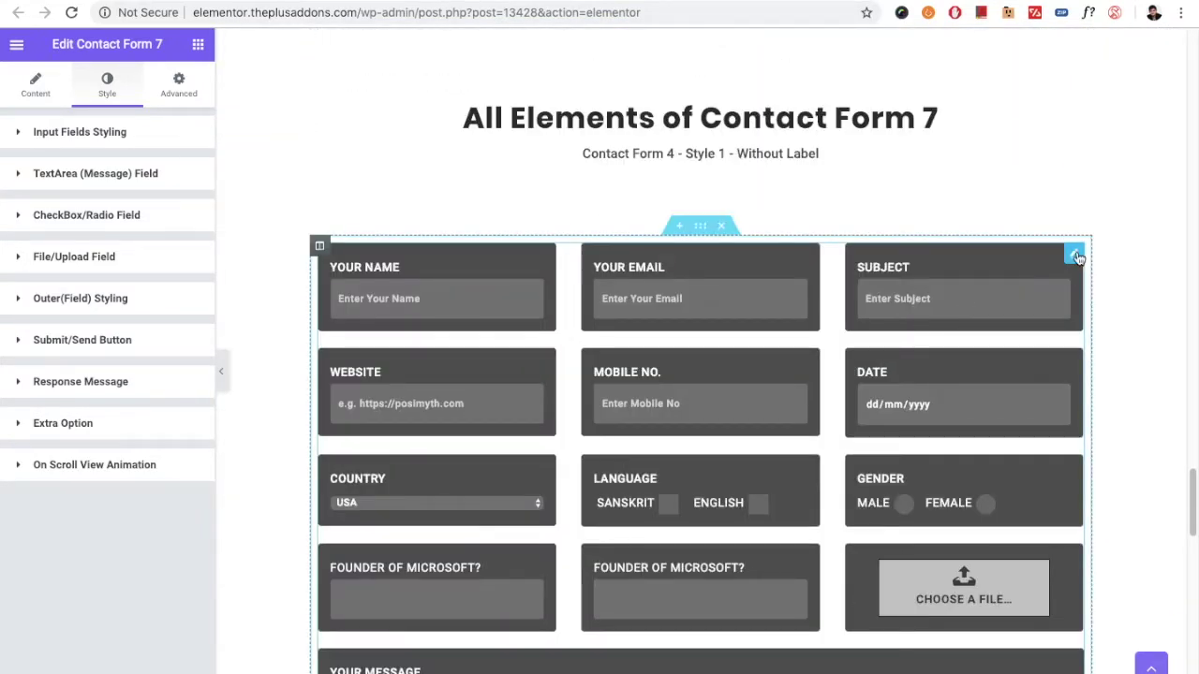
{"action": "left_click", "coordinate": [1075, 255]}
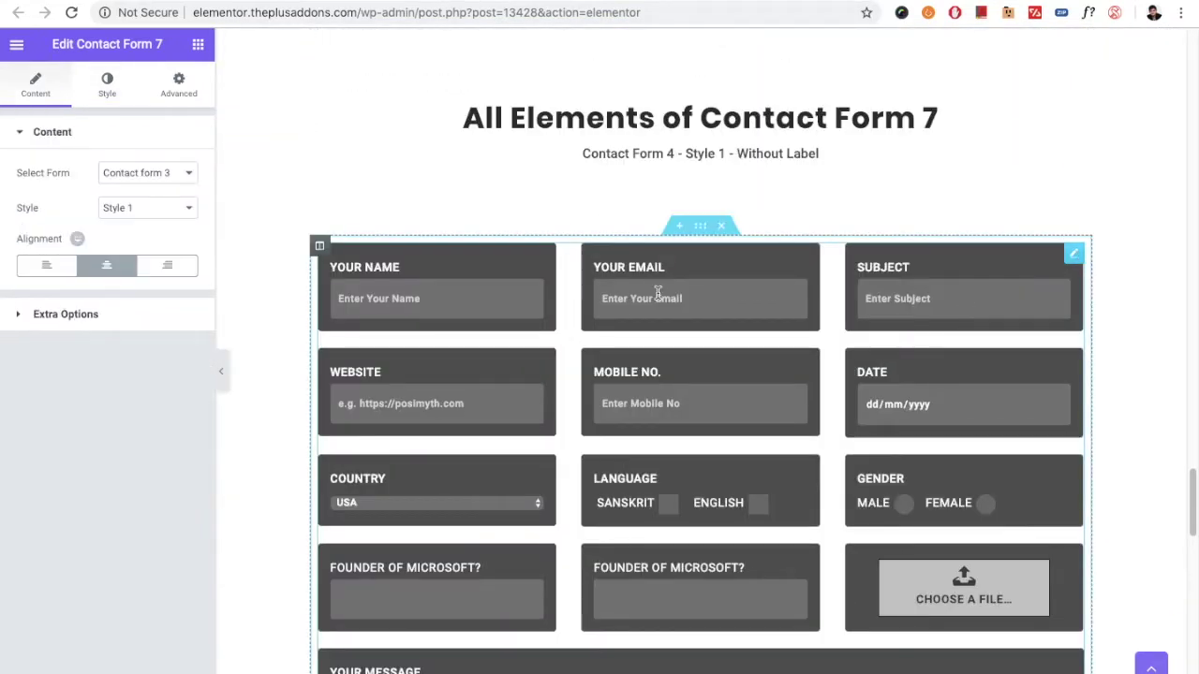
{"action": "scroll", "coordinate": [618, 347], "scroll_direction": "down", "scroll_amount": 2}
{"action": "left_click", "coordinate": [94, 98]}
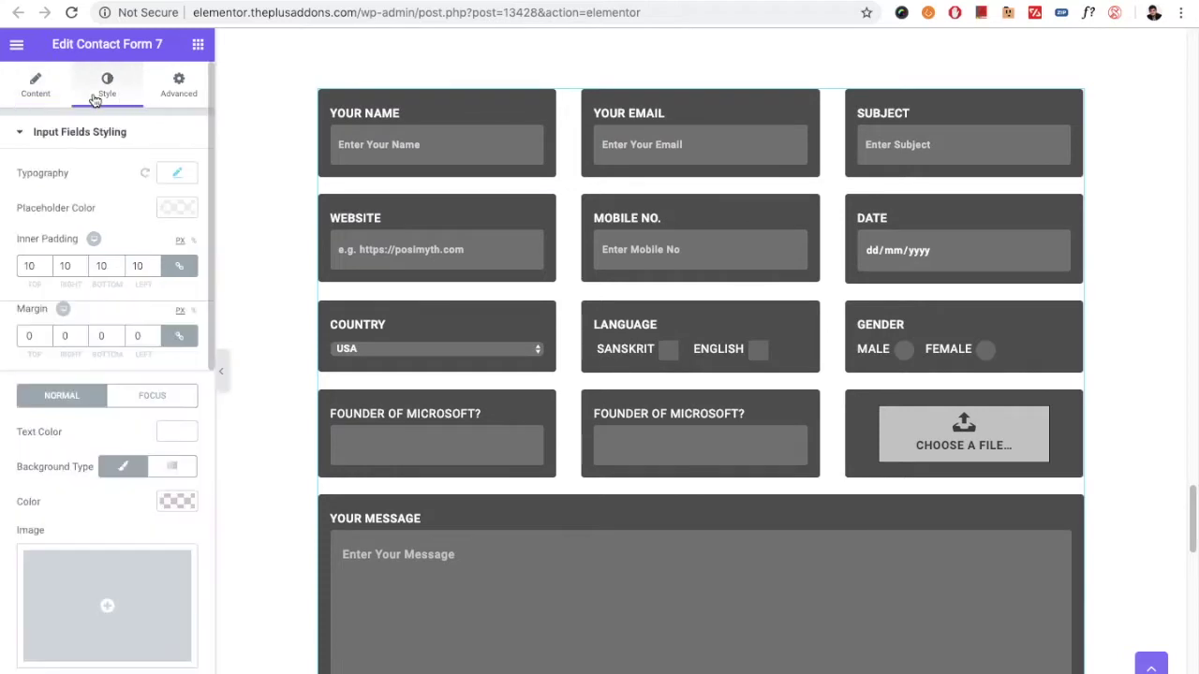
{"action": "left_click", "coordinate": [75, 140]}
{"action": "left_click", "coordinate": [73, 139]}
{"action": "left_click", "coordinate": [653, 146]}
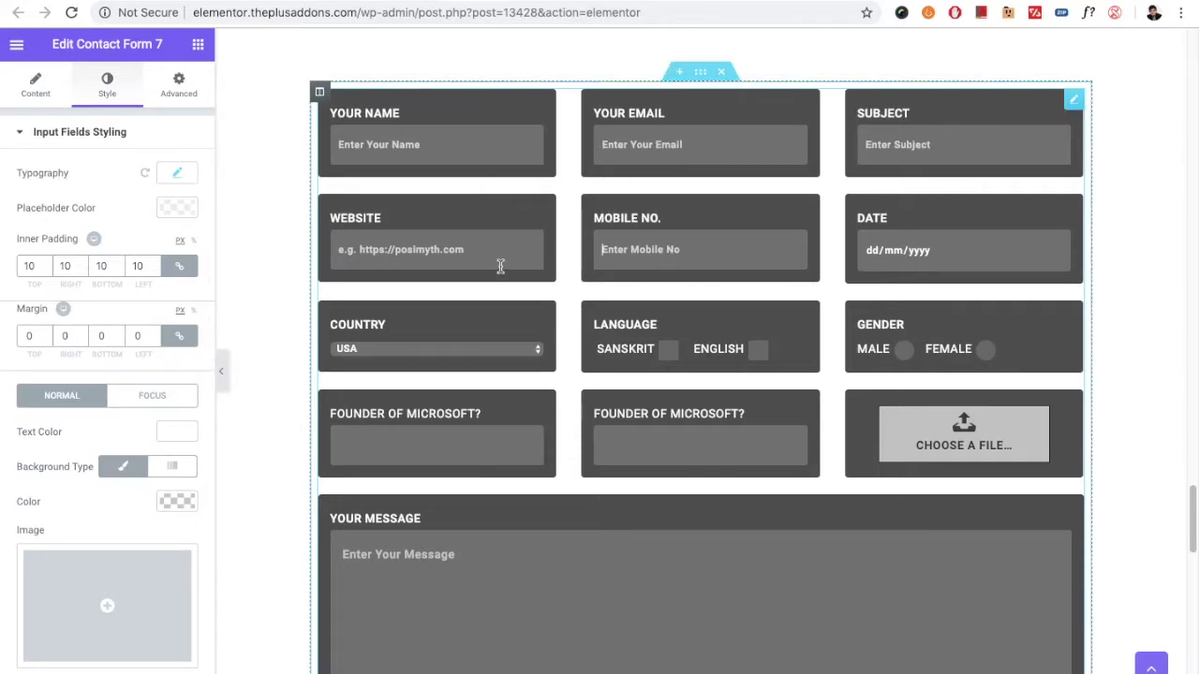
{"action": "left_click", "coordinate": [944, 245]}
{"action": "left_click", "coordinate": [514, 252]}
{"action": "left_click", "coordinate": [484, 152]}
{"action": "left_click", "coordinate": [178, 175]}
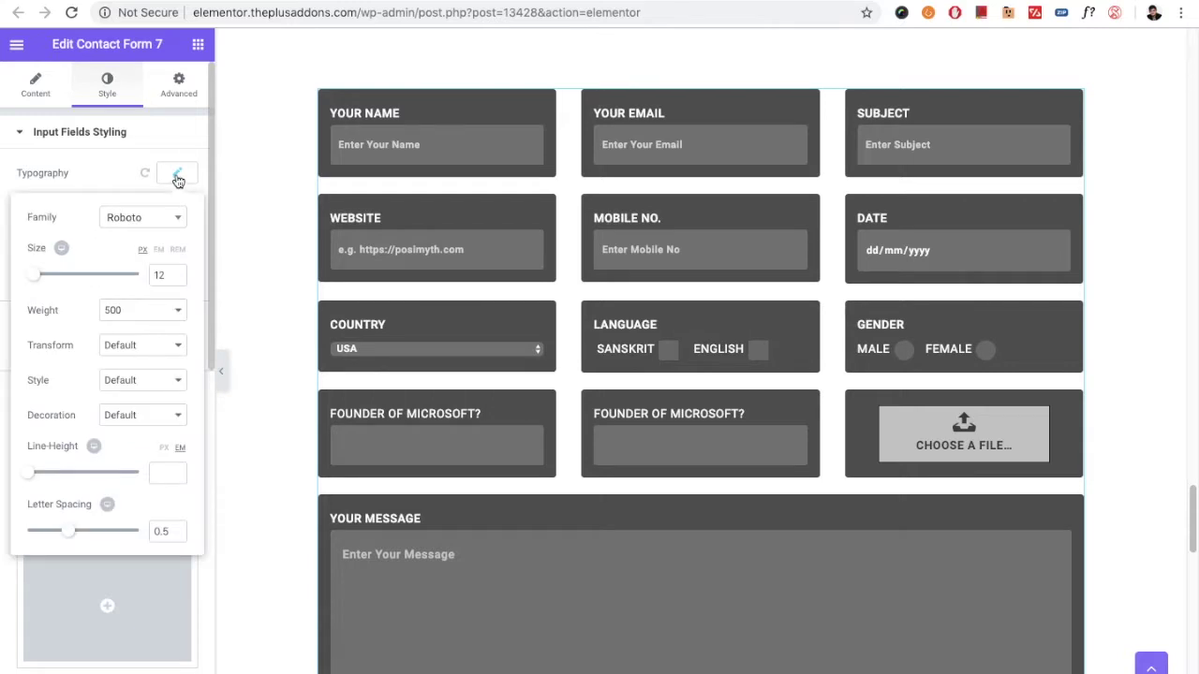
{"action": "left_click", "coordinate": [175, 180]}
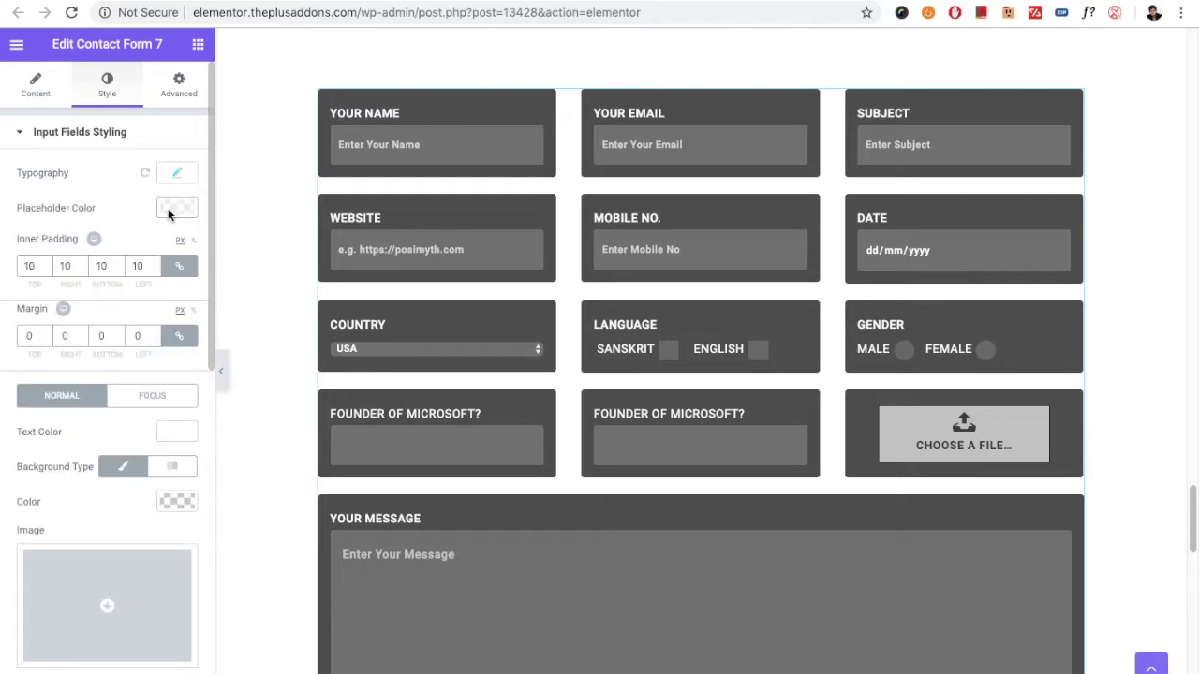
{"action": "left_click", "coordinate": [169, 211]}
{"action": "left_click", "coordinate": [169, 211]}
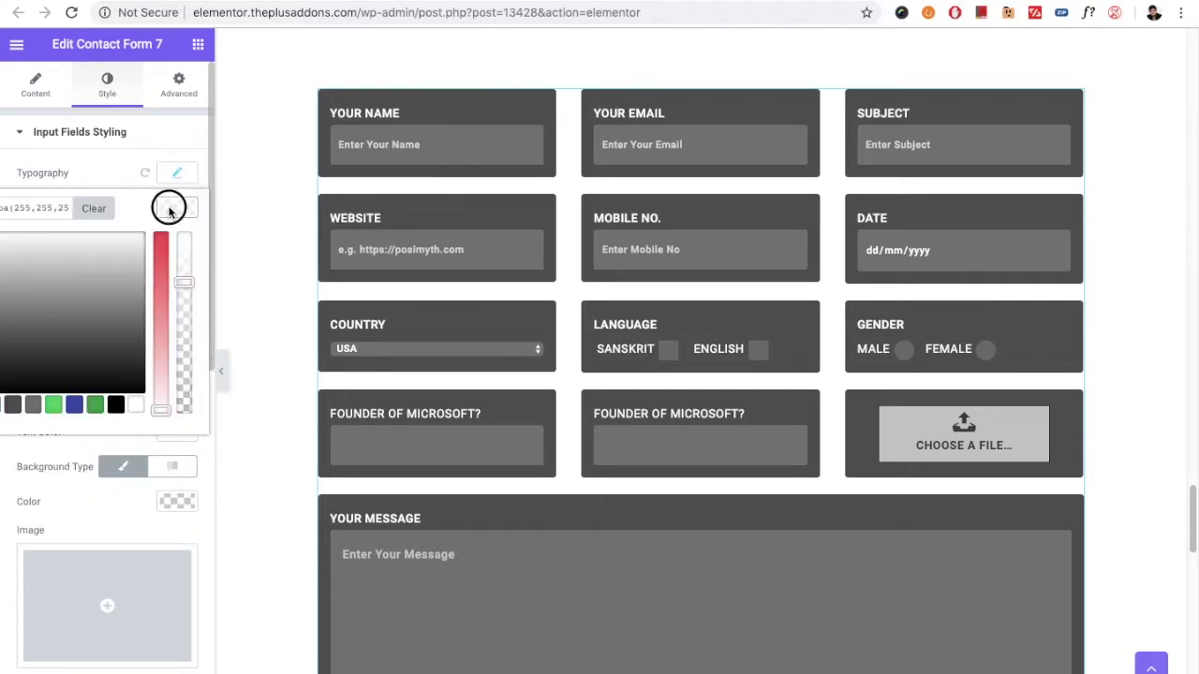
{"action": "scroll", "coordinate": [128, 239], "scroll_direction": "down", "scroll_amount": 1}
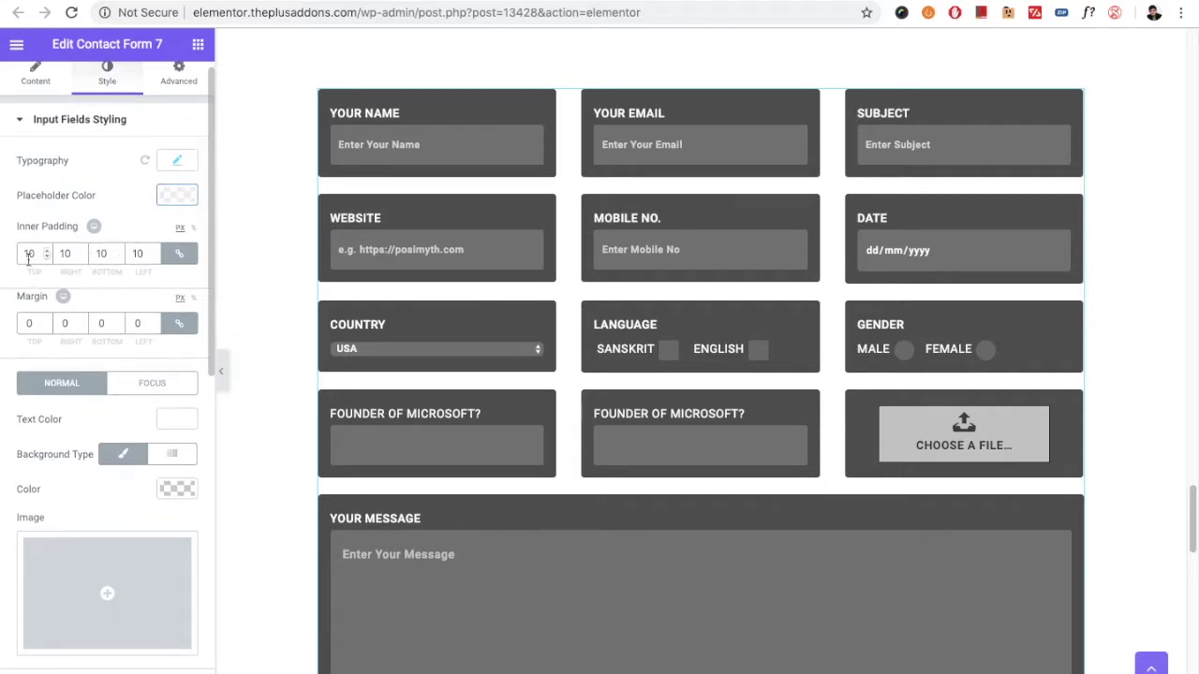
{"action": "scroll", "coordinate": [116, 281], "scroll_direction": "down", "scroll_amount": 1}
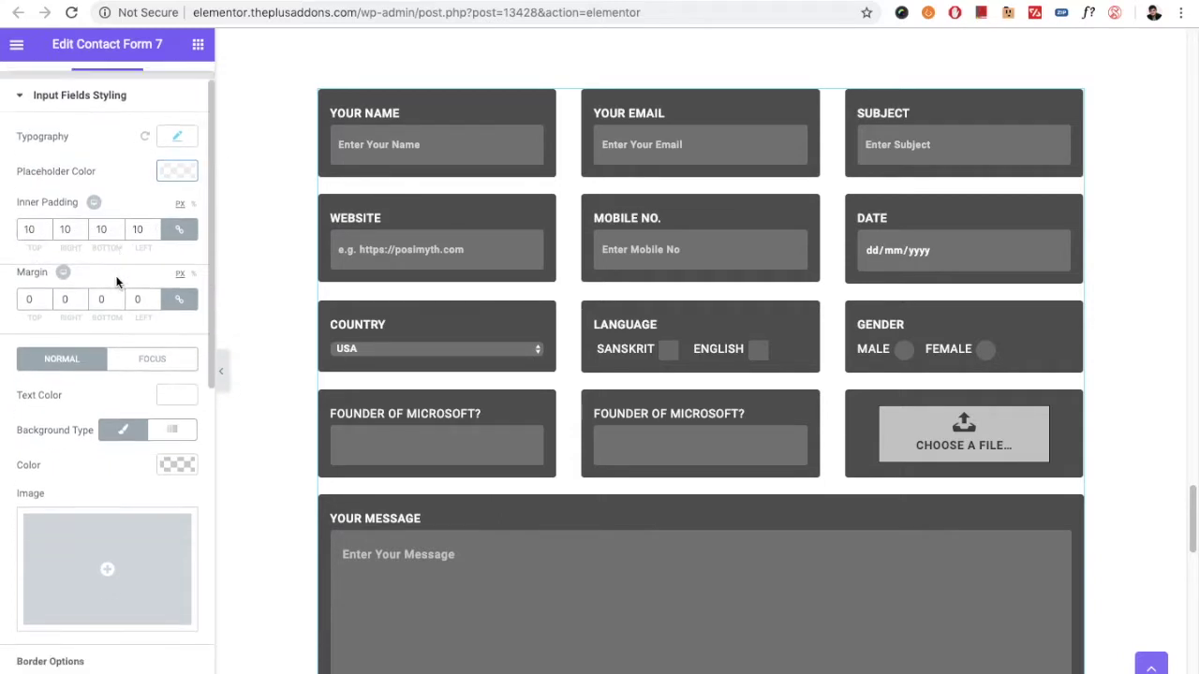
{"action": "left_click", "coordinate": [63, 273]}
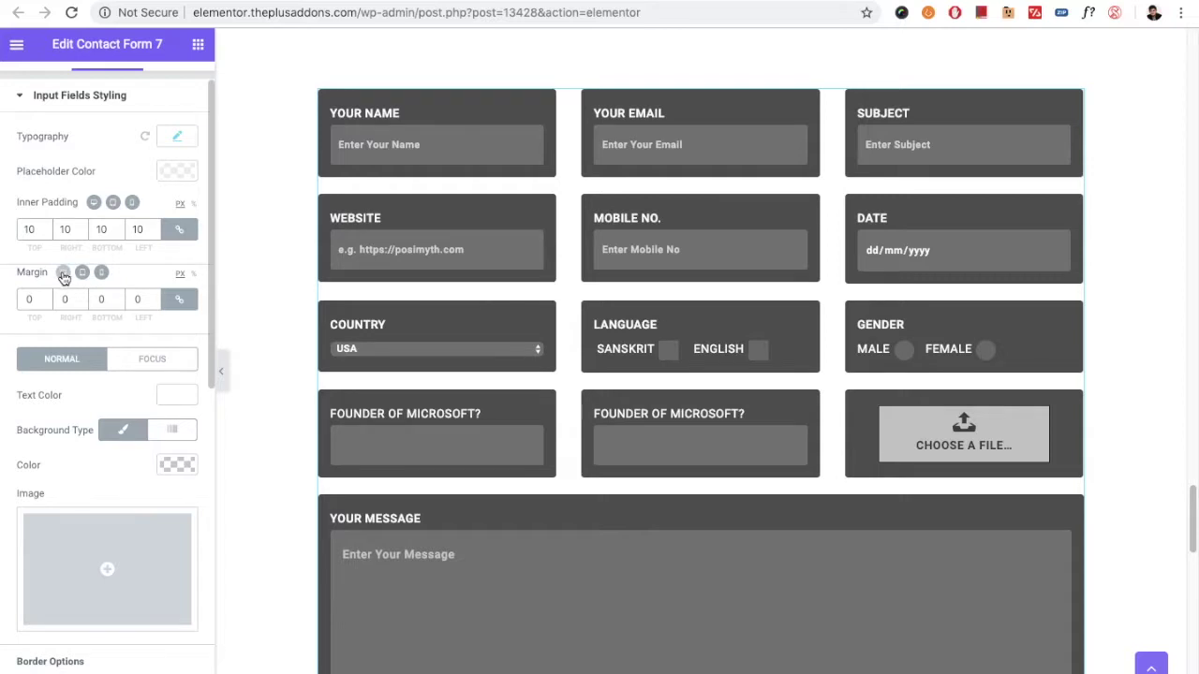
{"action": "left_click", "coordinate": [63, 274]}
{"action": "scroll", "coordinate": [62, 318], "scroll_direction": "down", "scroll_amount": 3}
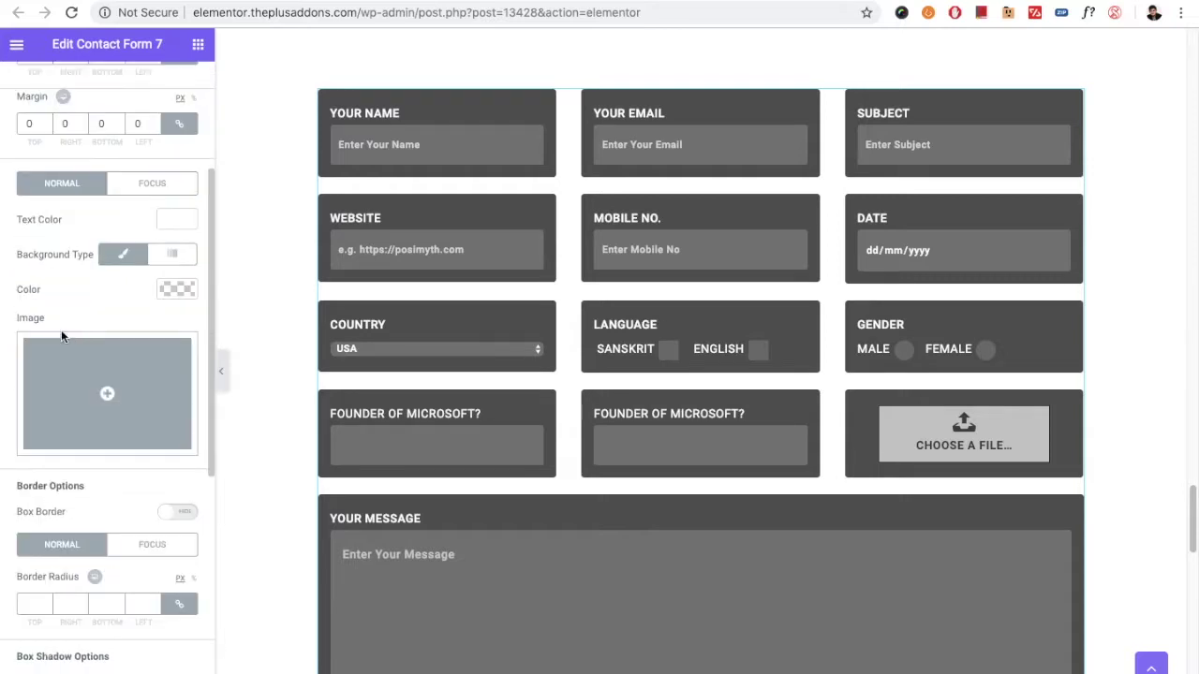
{"action": "scroll", "coordinate": [75, 259], "scroll_direction": "down", "scroll_amount": 1}
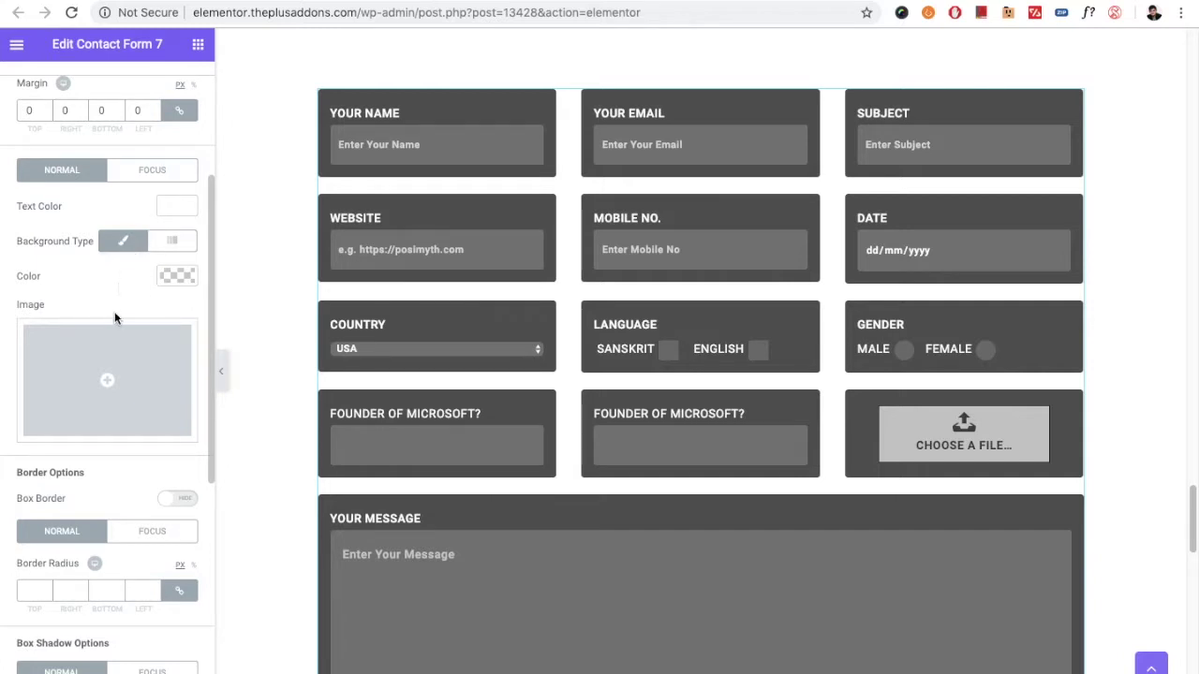
{"action": "scroll", "coordinate": [96, 358], "scroll_direction": "down", "scroll_amount": 2}
{"action": "scroll", "coordinate": [125, 325], "scroll_direction": "up", "scroll_amount": 4}
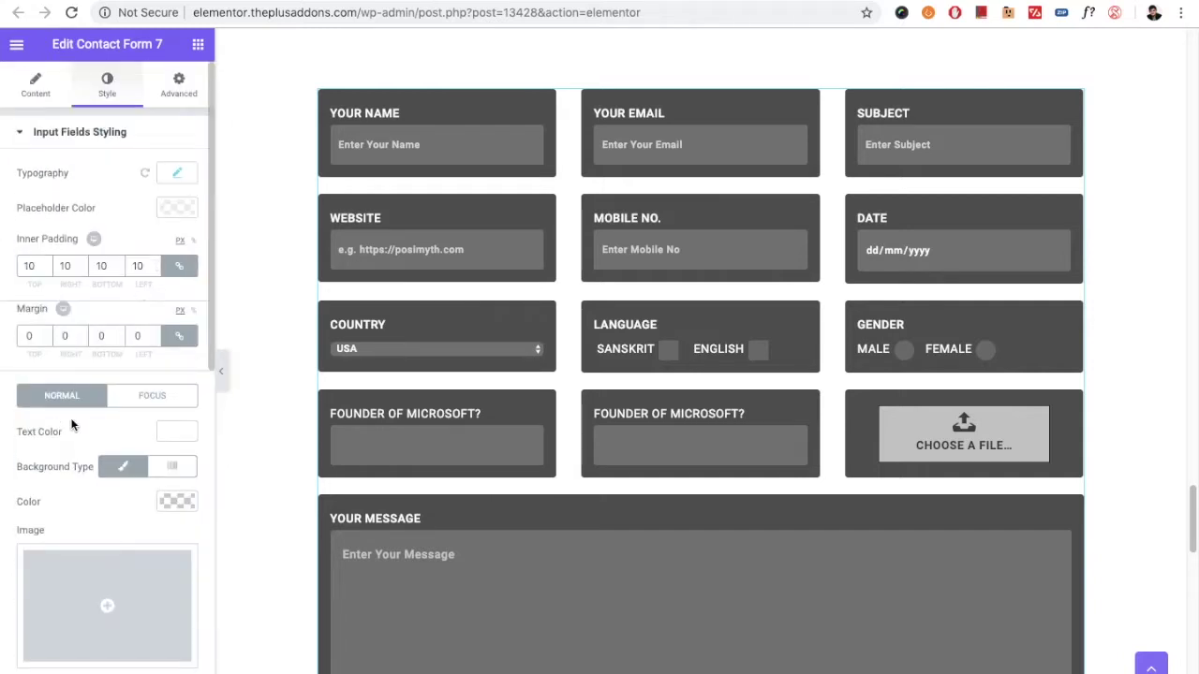
{"action": "scroll", "coordinate": [71, 425], "scroll_direction": "down", "scroll_amount": 3}
{"action": "left_click", "coordinate": [145, 245]}
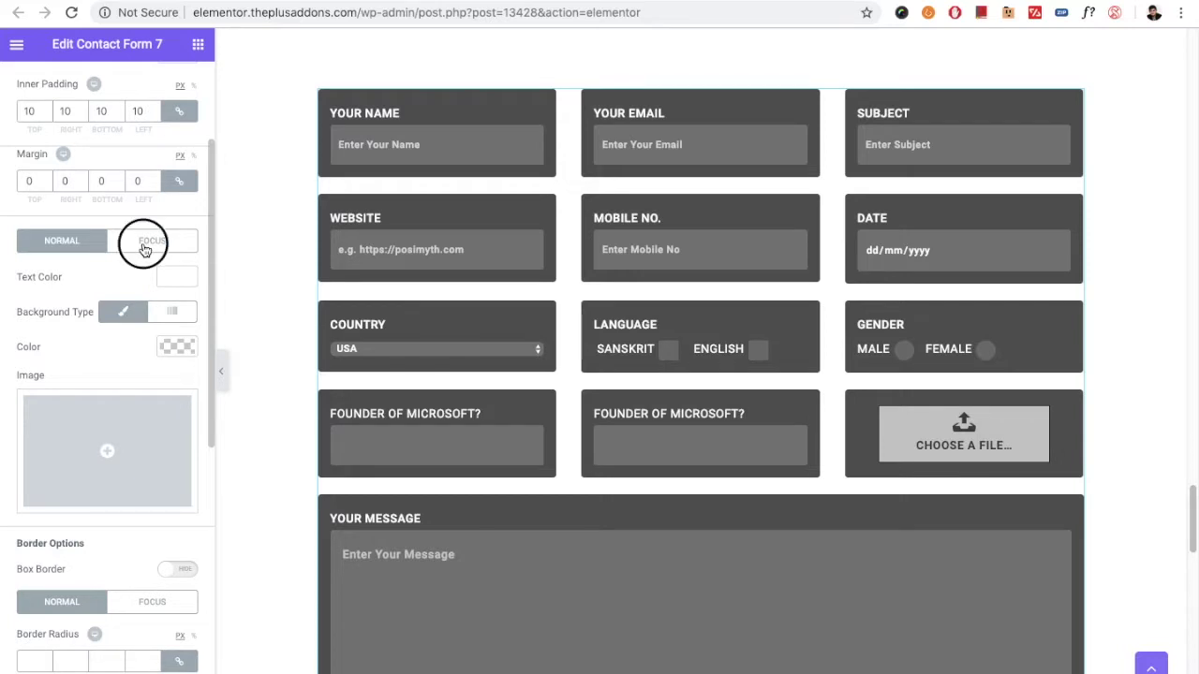
{"action": "left_click", "coordinate": [79, 245]}
{"action": "scroll", "coordinate": [57, 410], "scroll_direction": "down", "scroll_amount": 3}
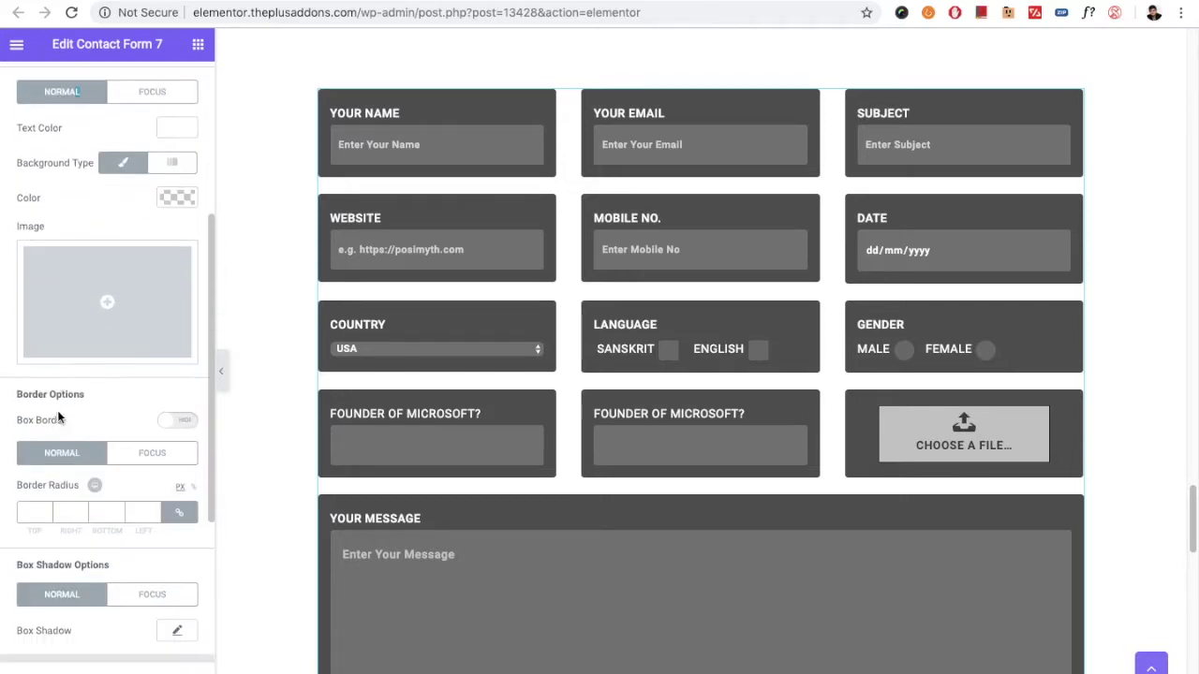
{"action": "scroll", "coordinate": [59, 412], "scroll_direction": "down", "scroll_amount": 1}
{"action": "scroll", "coordinate": [117, 422], "scroll_direction": "down", "scroll_amount": 1}
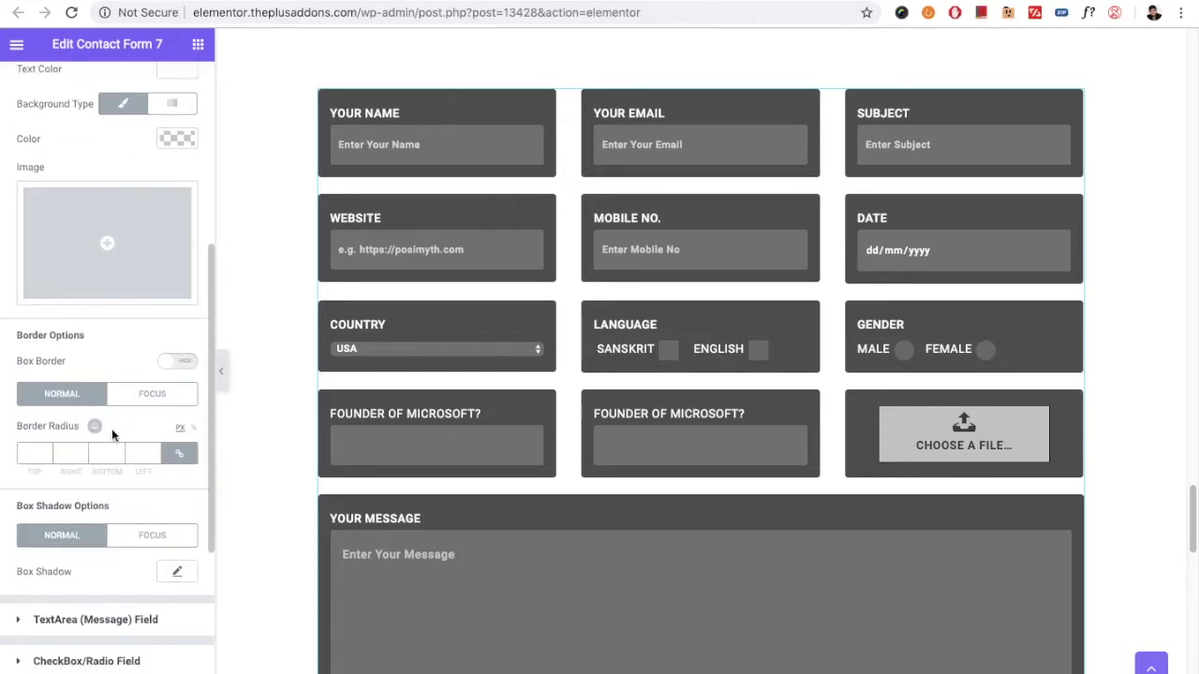
{"action": "scroll", "coordinate": [148, 433], "scroll_direction": "down", "scroll_amount": 2}
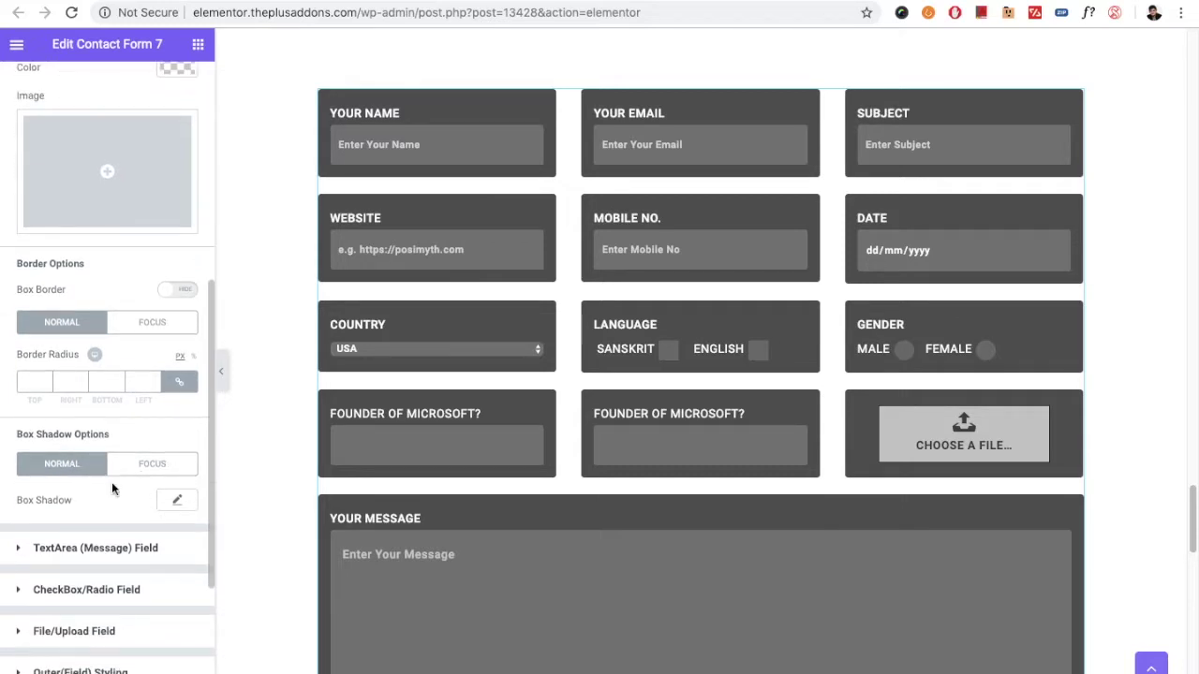
{"action": "scroll", "coordinate": [95, 363], "scroll_direction": "up", "scroll_amount": 10}
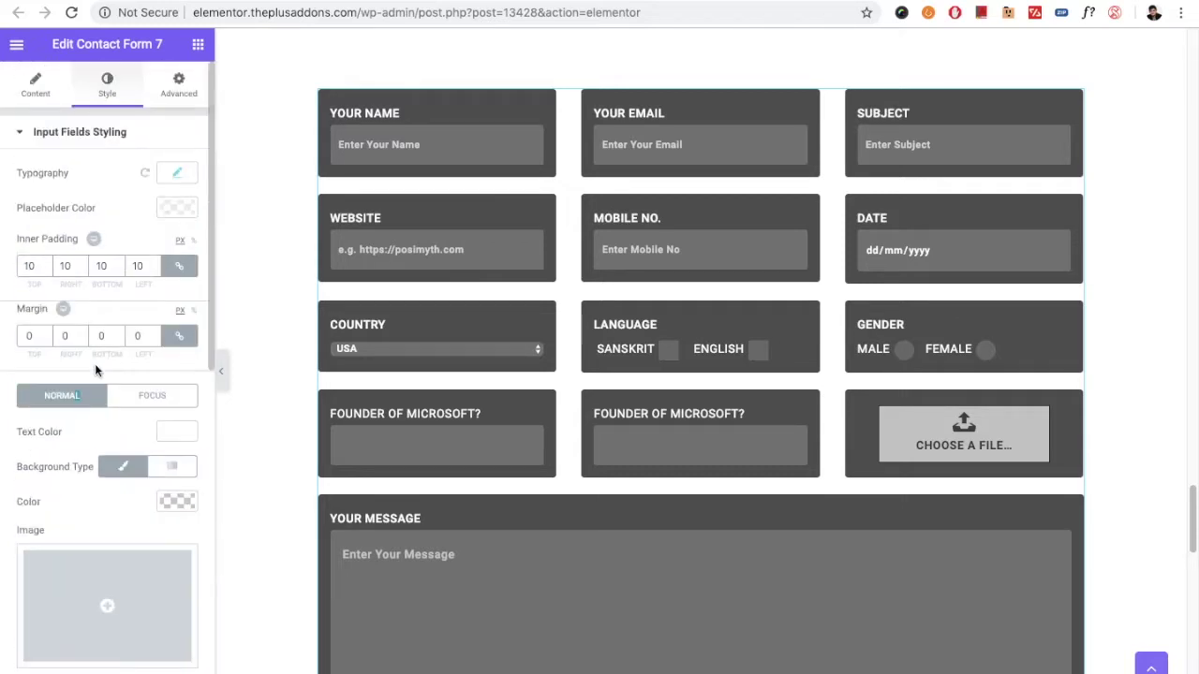
{"action": "left_click", "coordinate": [58, 136]}
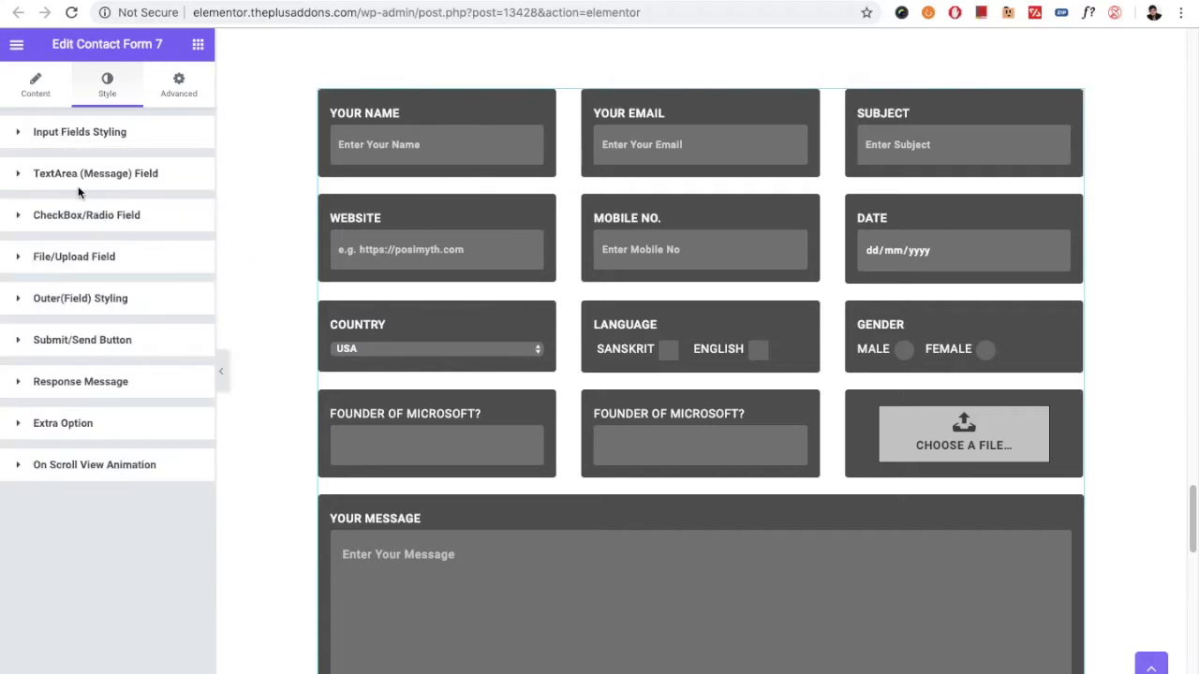
Review TextArea (Message) Field typography and its 15 inner padding, then collapse the section
{"action": "left_click", "coordinate": [61, 178]}
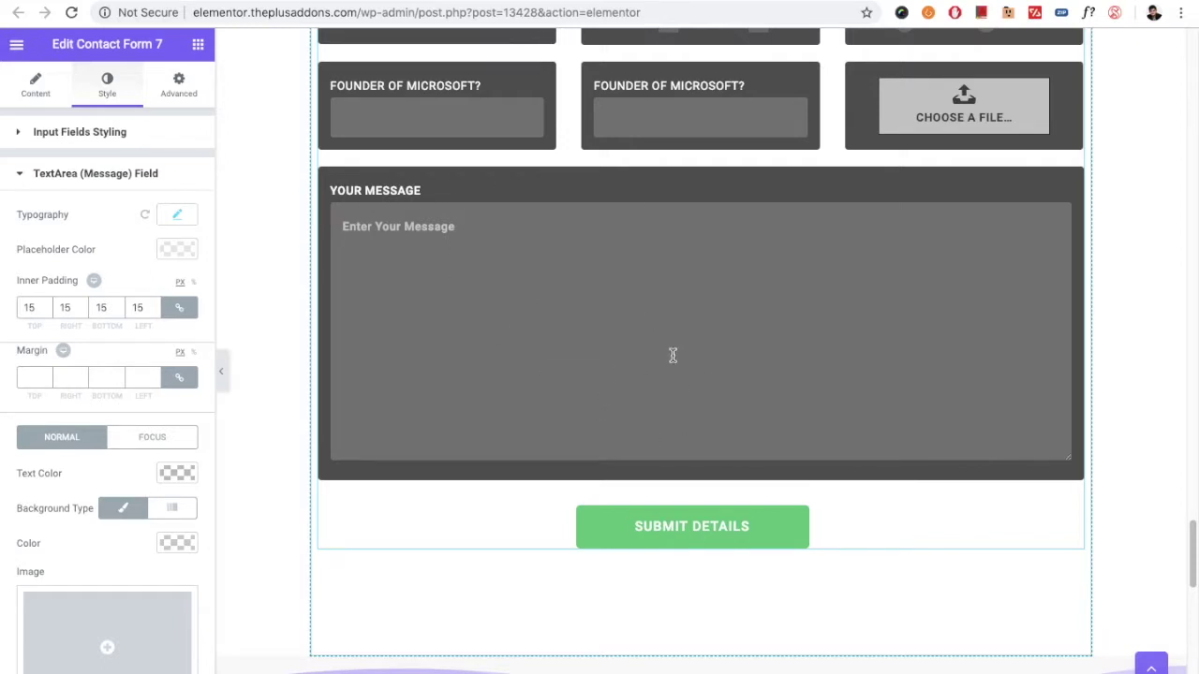
{"action": "left_click", "coordinate": [176, 216]}
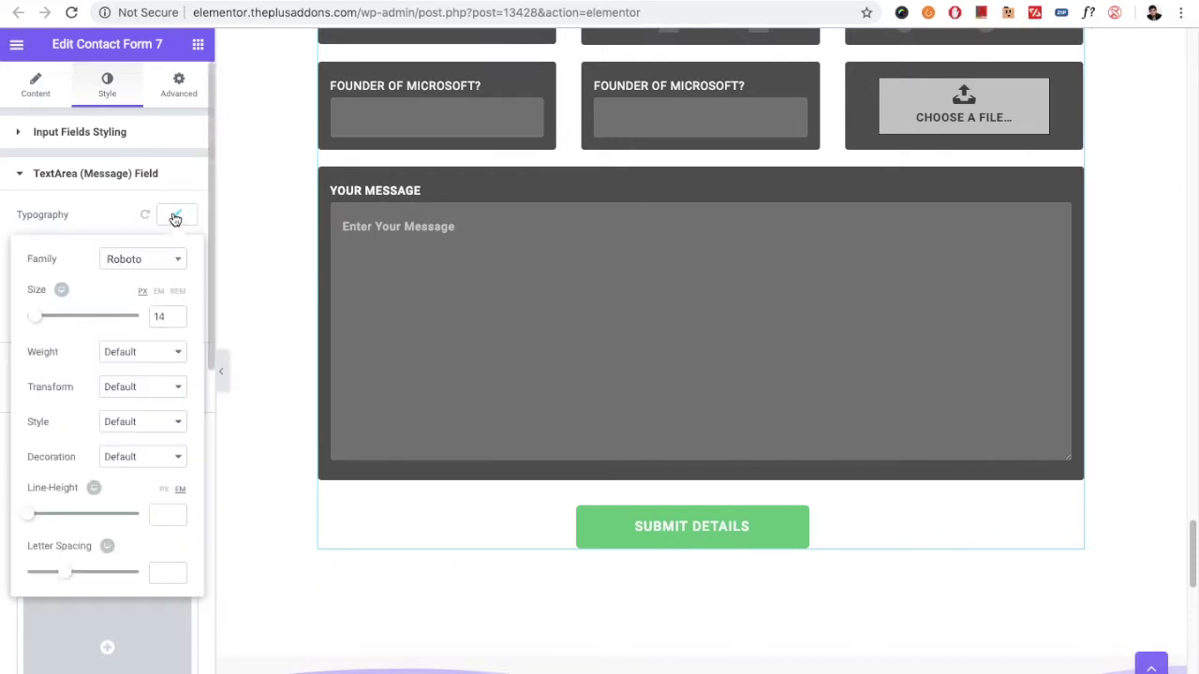
{"action": "left_click", "coordinate": [174, 218]}
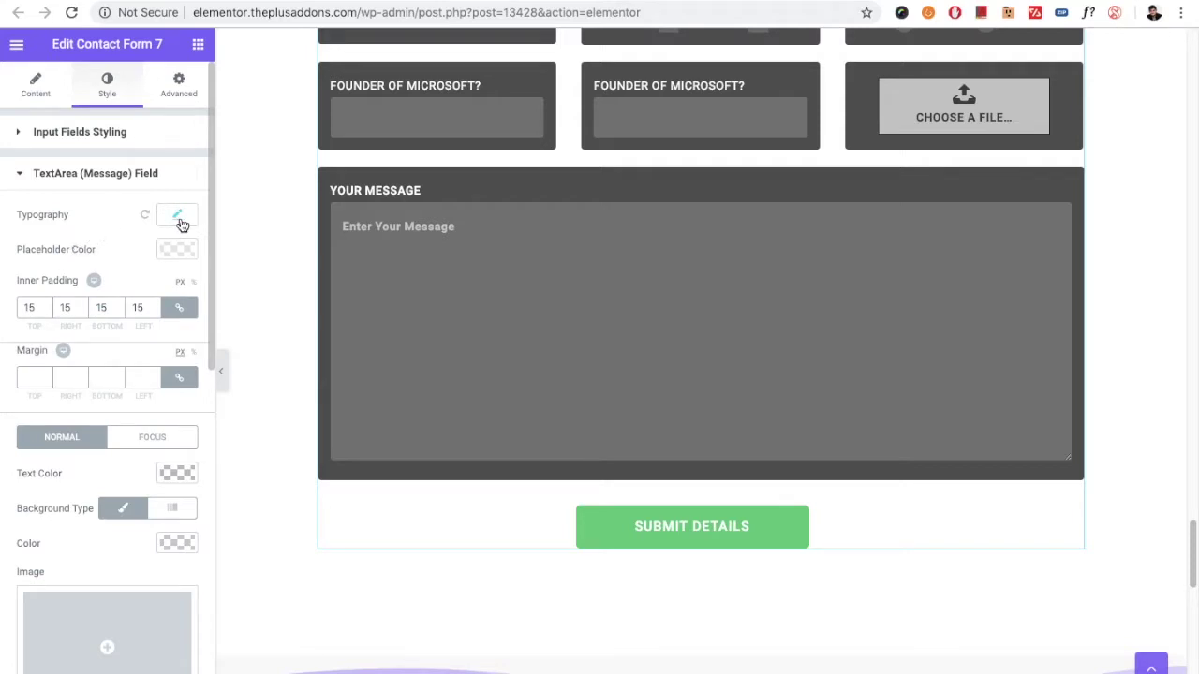
{"action": "scroll", "coordinate": [54, 278], "scroll_direction": "down", "scroll_amount": 1}
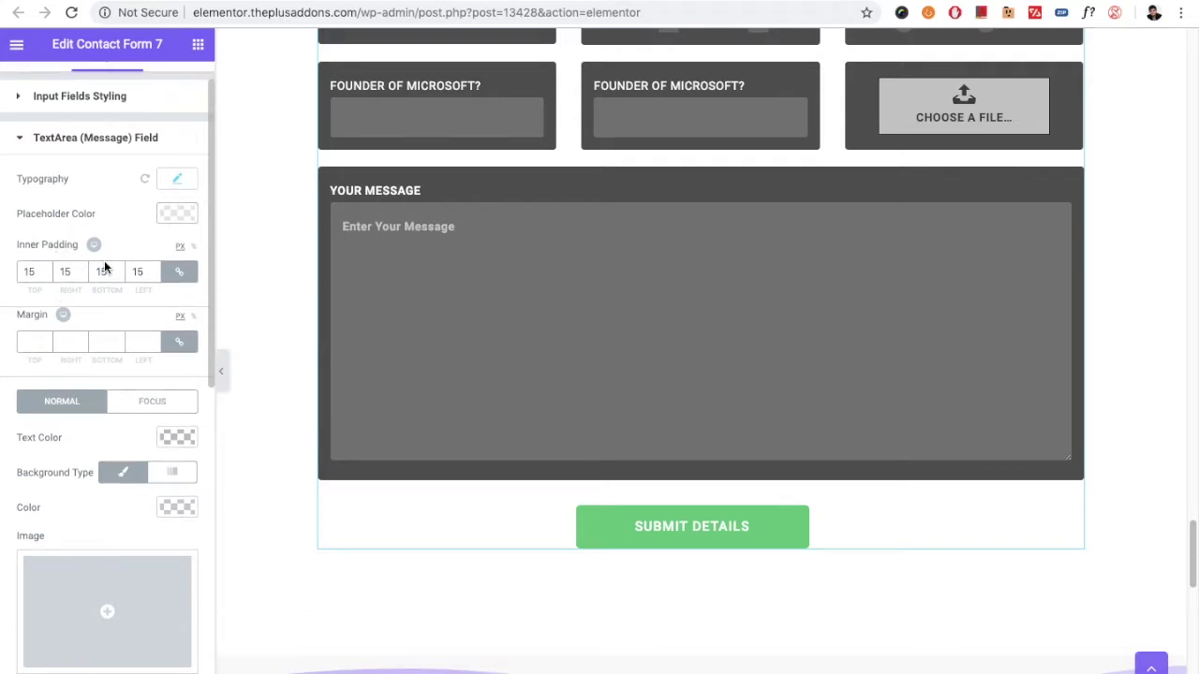
{"action": "scroll", "coordinate": [85, 441], "scroll_direction": "down", "scroll_amount": 2}
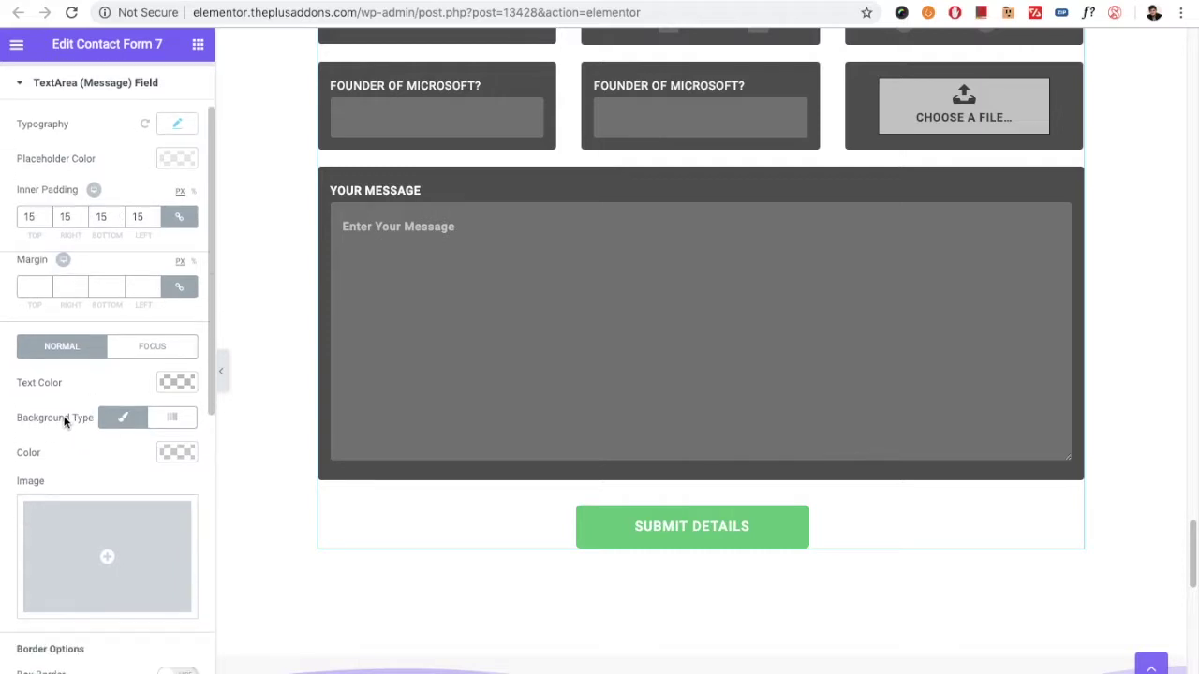
{"action": "scroll", "coordinate": [63, 422], "scroll_direction": "down", "scroll_amount": 3}
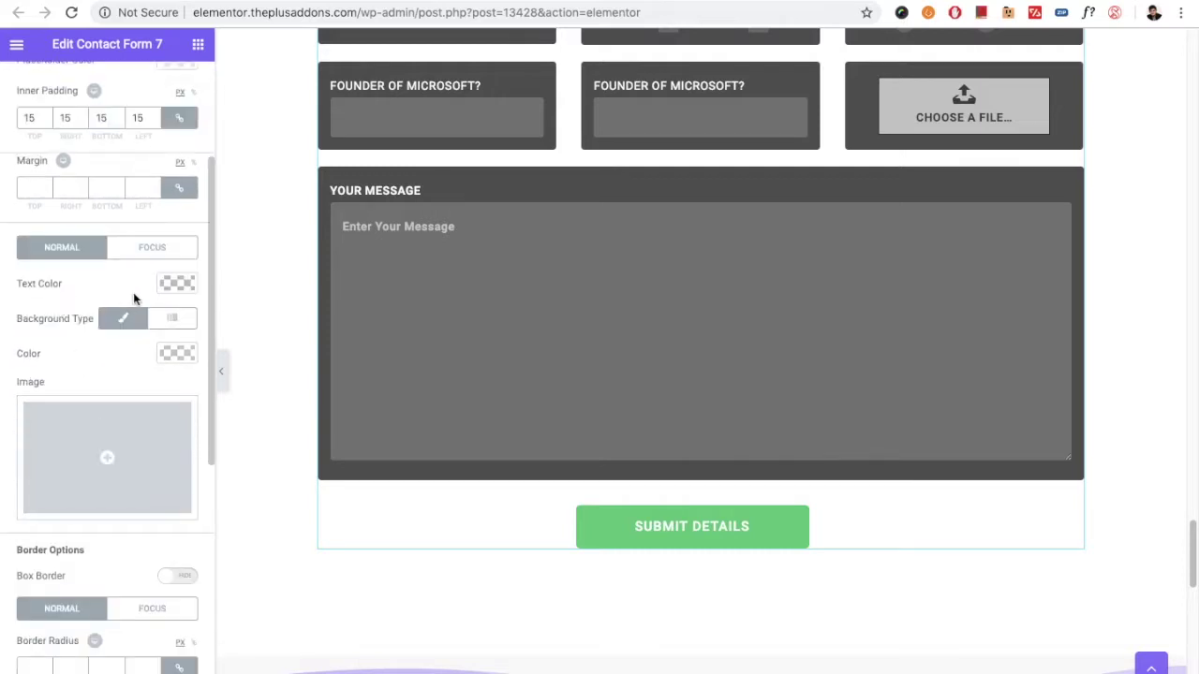
{"action": "scroll", "coordinate": [75, 422], "scroll_direction": "down", "scroll_amount": 5}
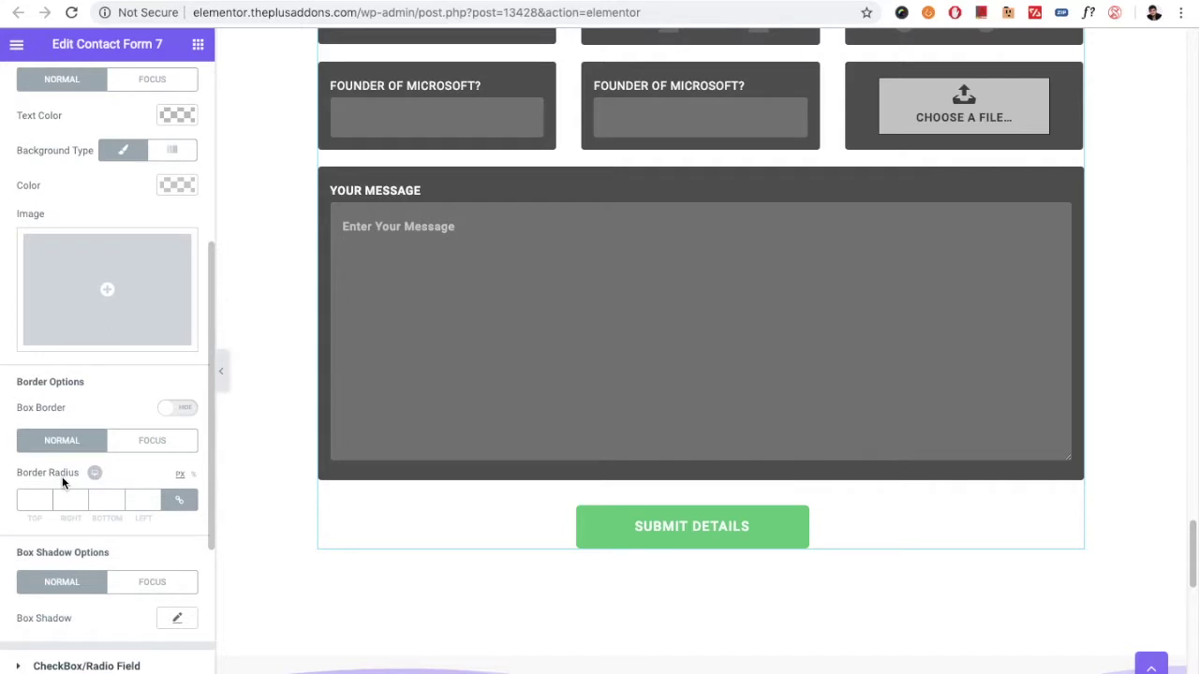
{"action": "scroll", "coordinate": [89, 510], "scroll_direction": "down", "scroll_amount": 4}
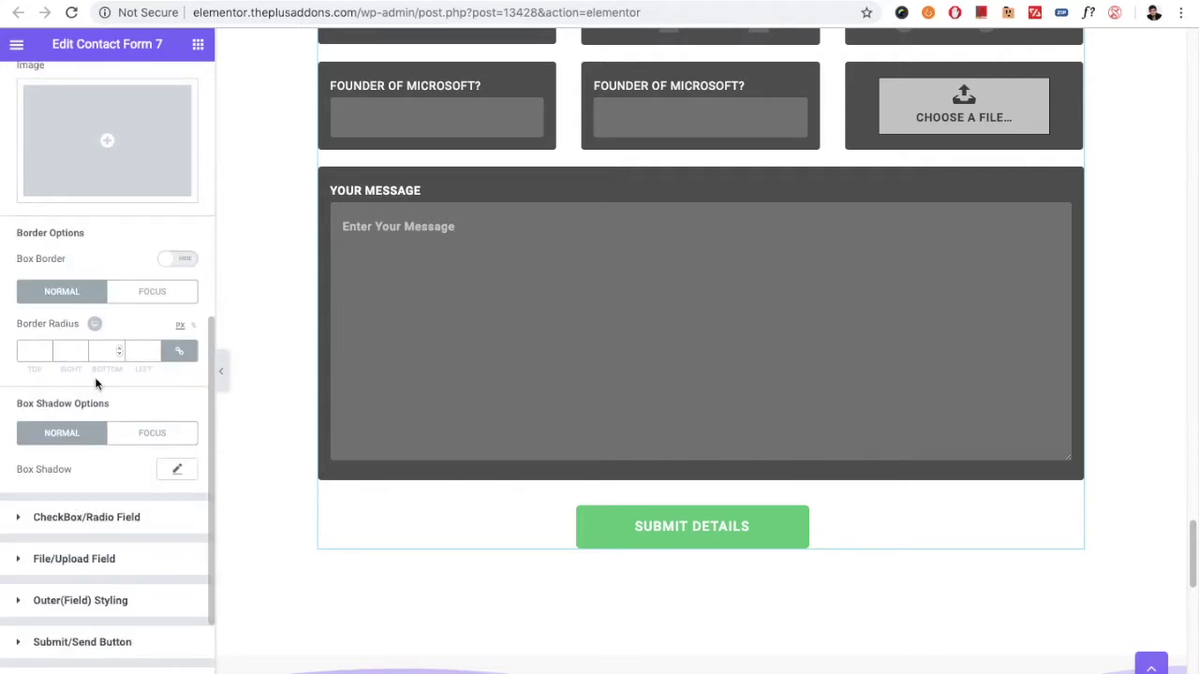
{"action": "scroll", "coordinate": [114, 364], "scroll_direction": "up", "scroll_amount": 15}
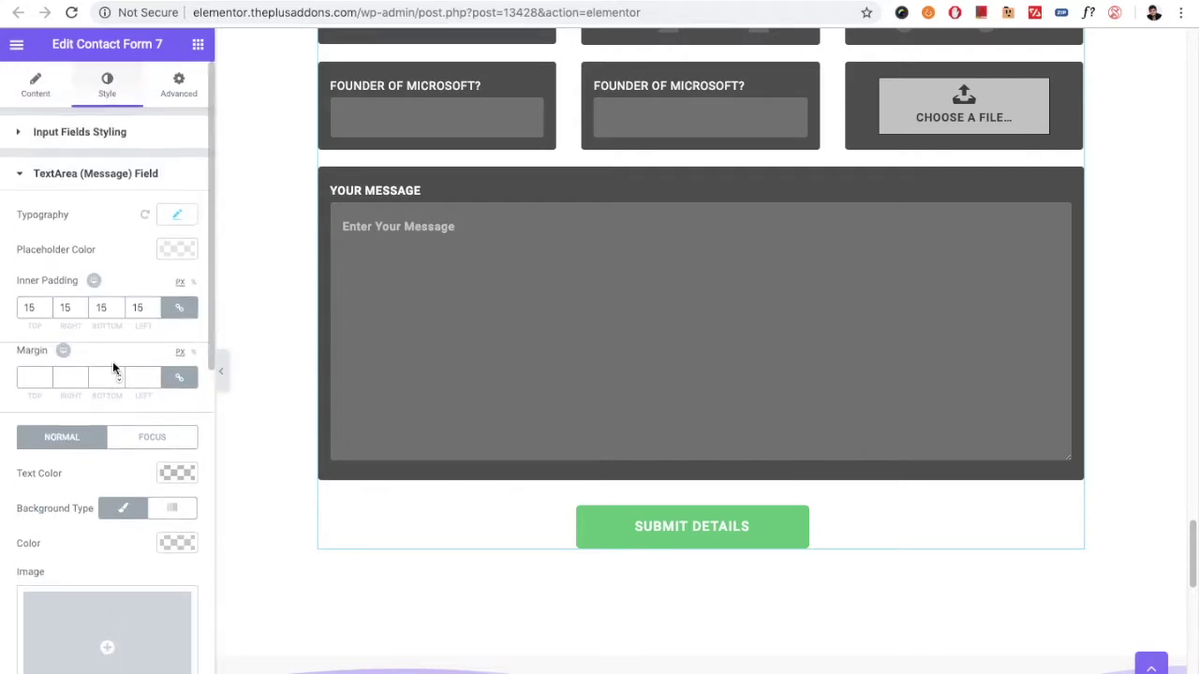
{"action": "left_click", "coordinate": [75, 174]}
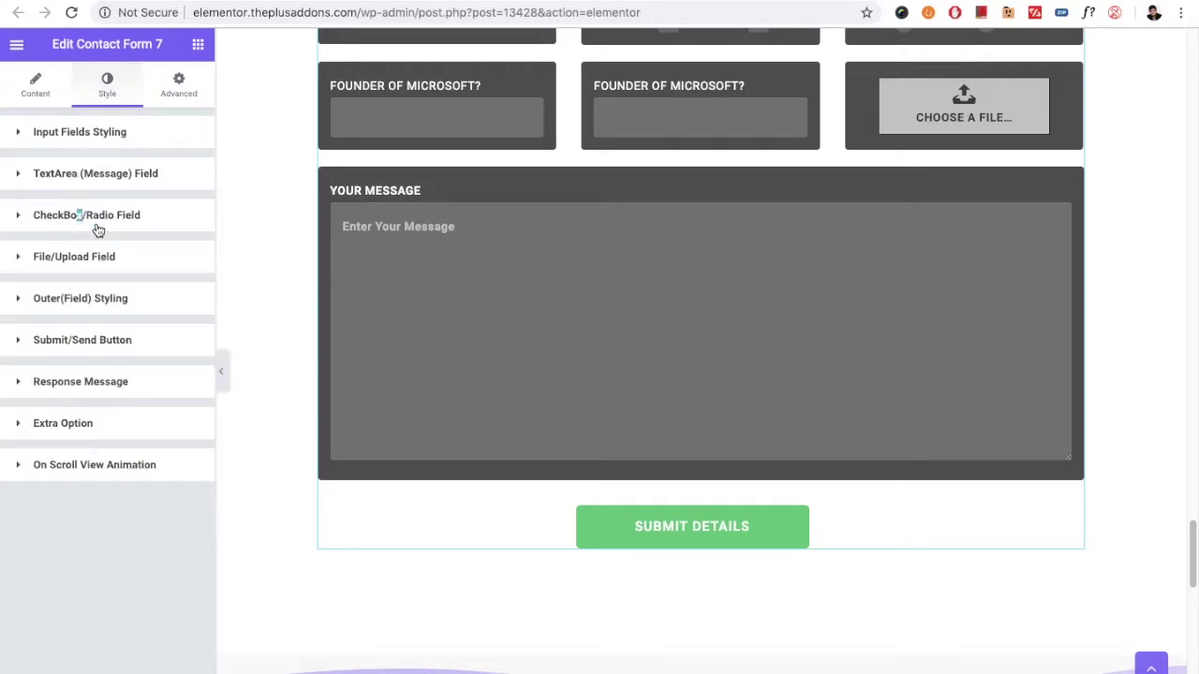
Expand CheckBox/Radio Field styling and tick the Sanskrit checkbox in the preview
{"action": "left_click", "coordinate": [95, 223]}
{"action": "scroll", "coordinate": [586, 301], "scroll_direction": "up", "scroll_amount": 5}
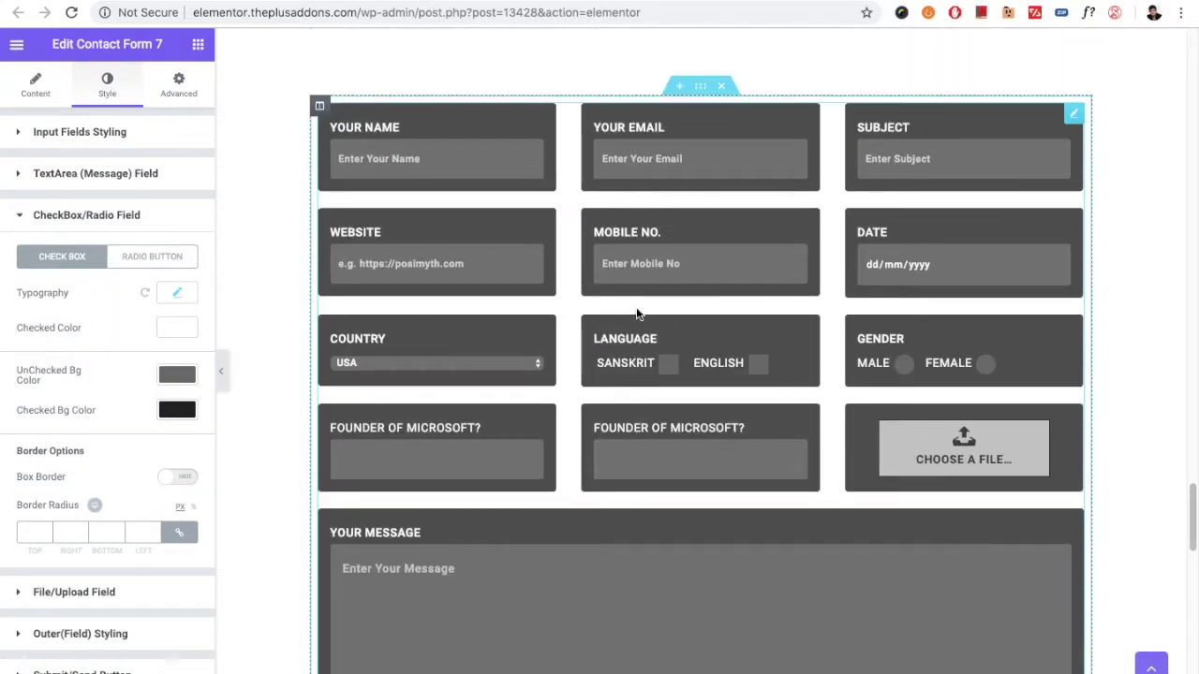
{"action": "scroll", "coordinate": [824, 360], "scroll_direction": "down", "scroll_amount": 1}
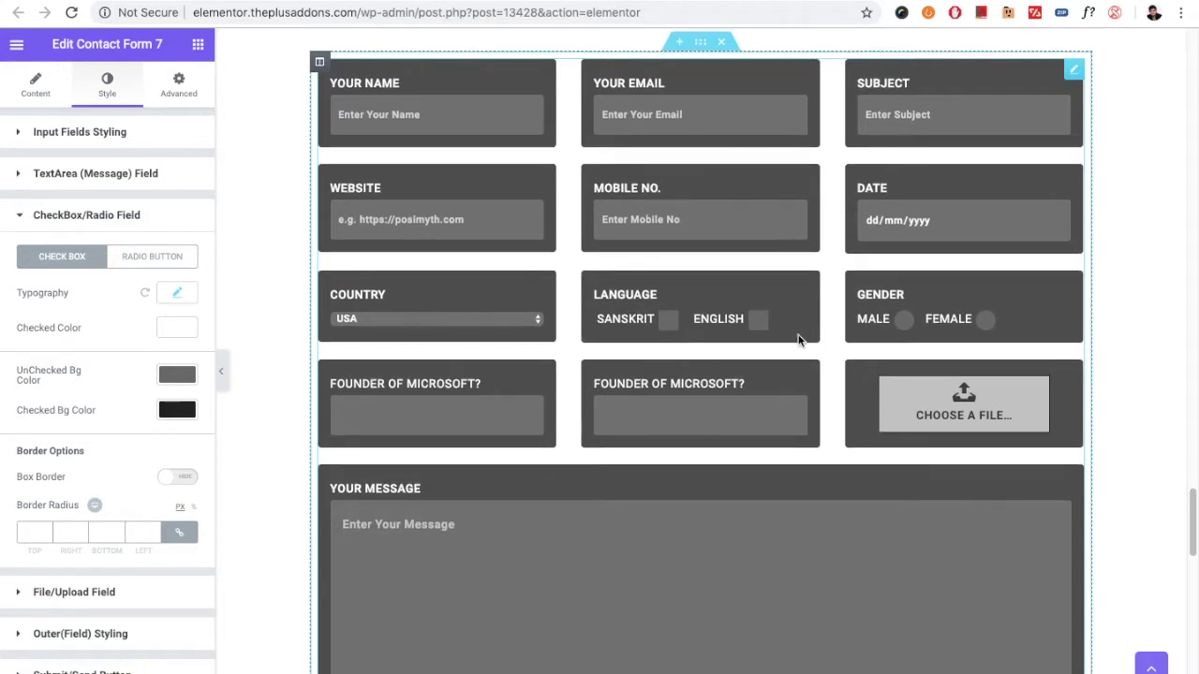
{"action": "left_click", "coordinate": [667, 321]}
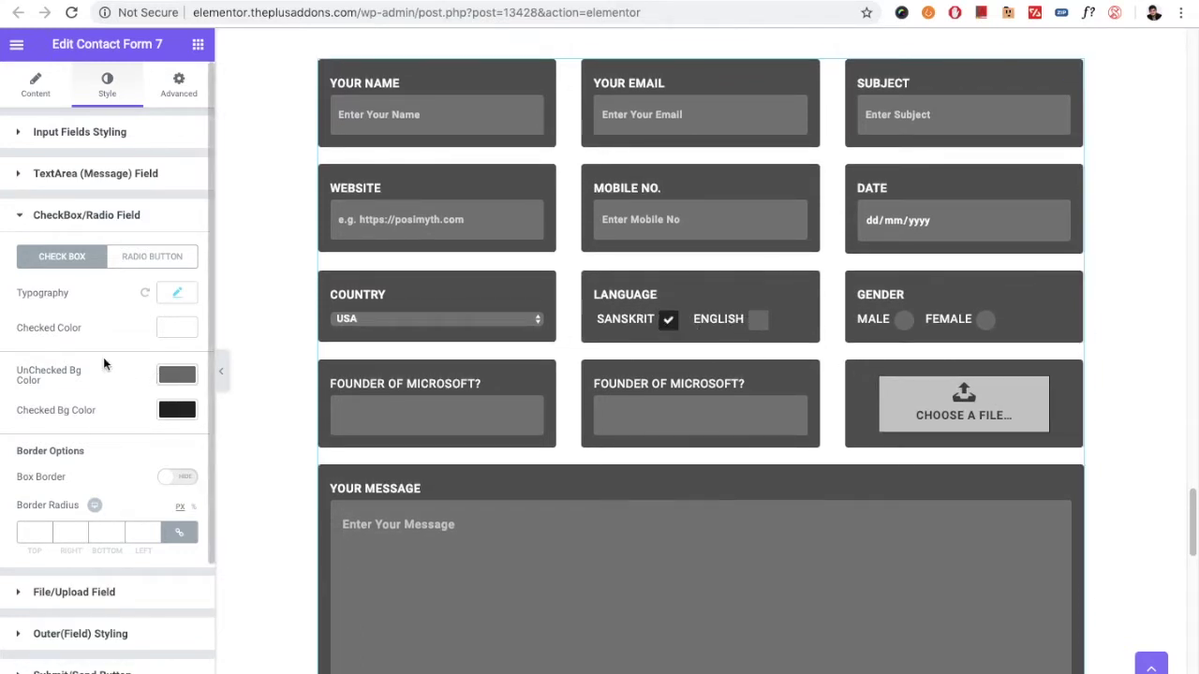
{"action": "scroll", "coordinate": [103, 316], "scroll_direction": "down", "scroll_amount": 1}
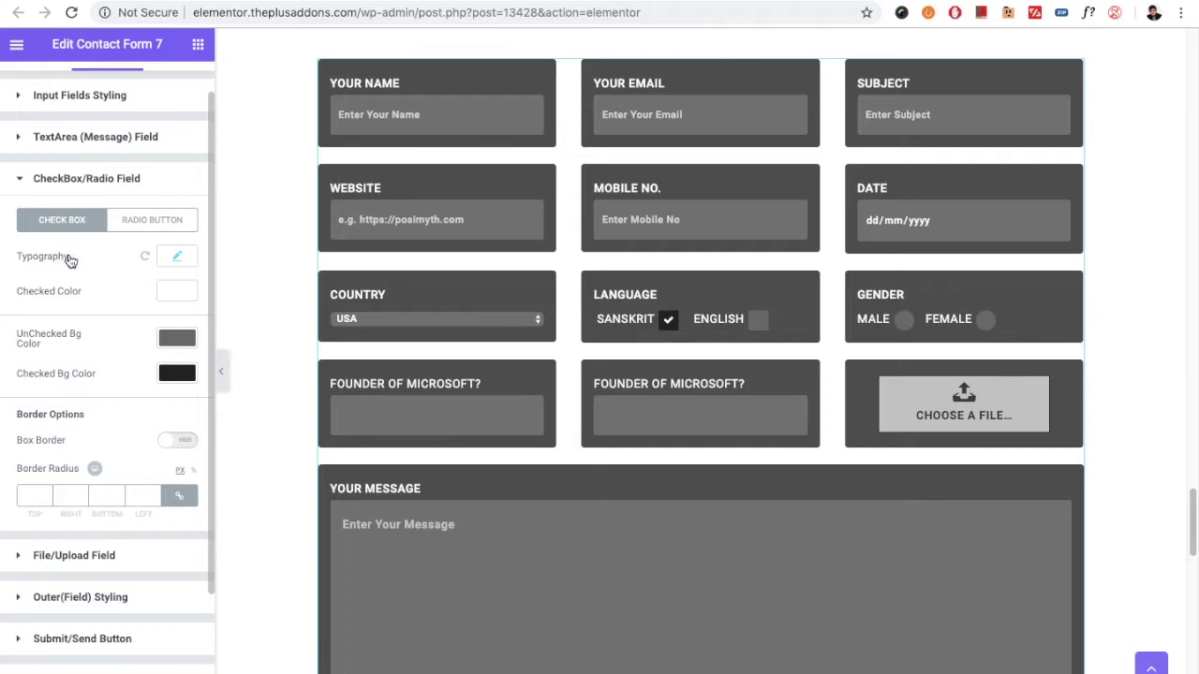
On the RADIO BUTTON tab, toggle Typography and Box Border on and back off
{"action": "left_click", "coordinate": [154, 219]}
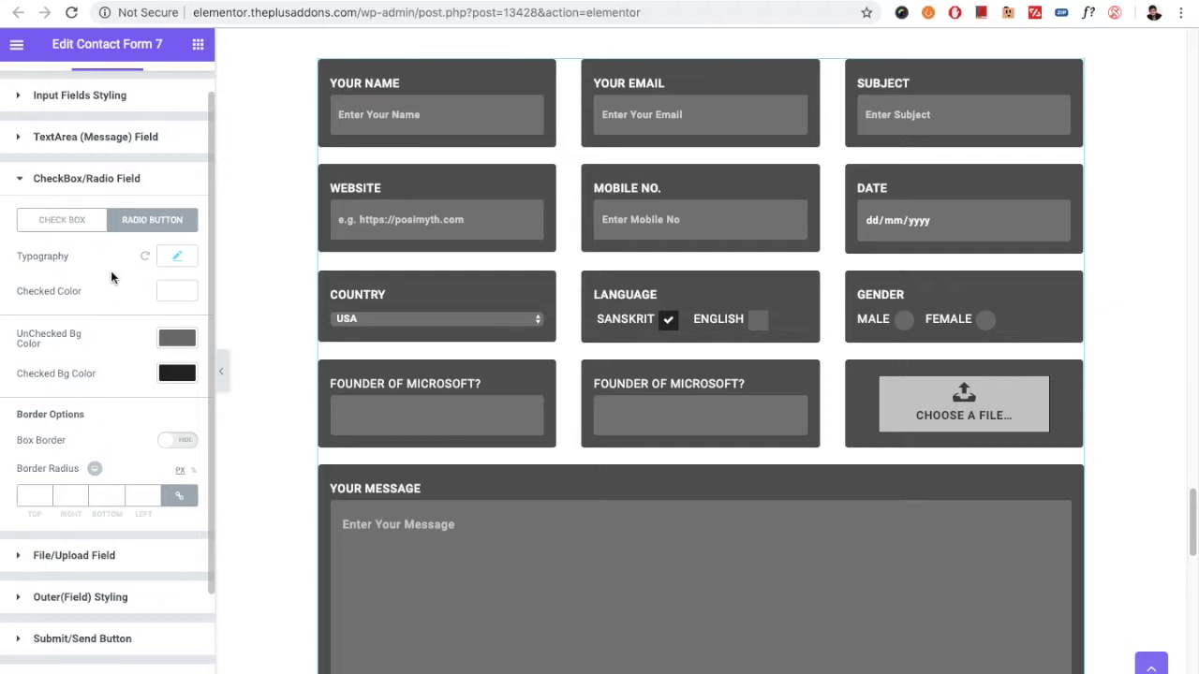
{"action": "left_click", "coordinate": [178, 259]}
{"action": "left_click", "coordinate": [179, 266]}
{"action": "scroll", "coordinate": [158, 426], "scroll_direction": "down", "scroll_amount": 1}
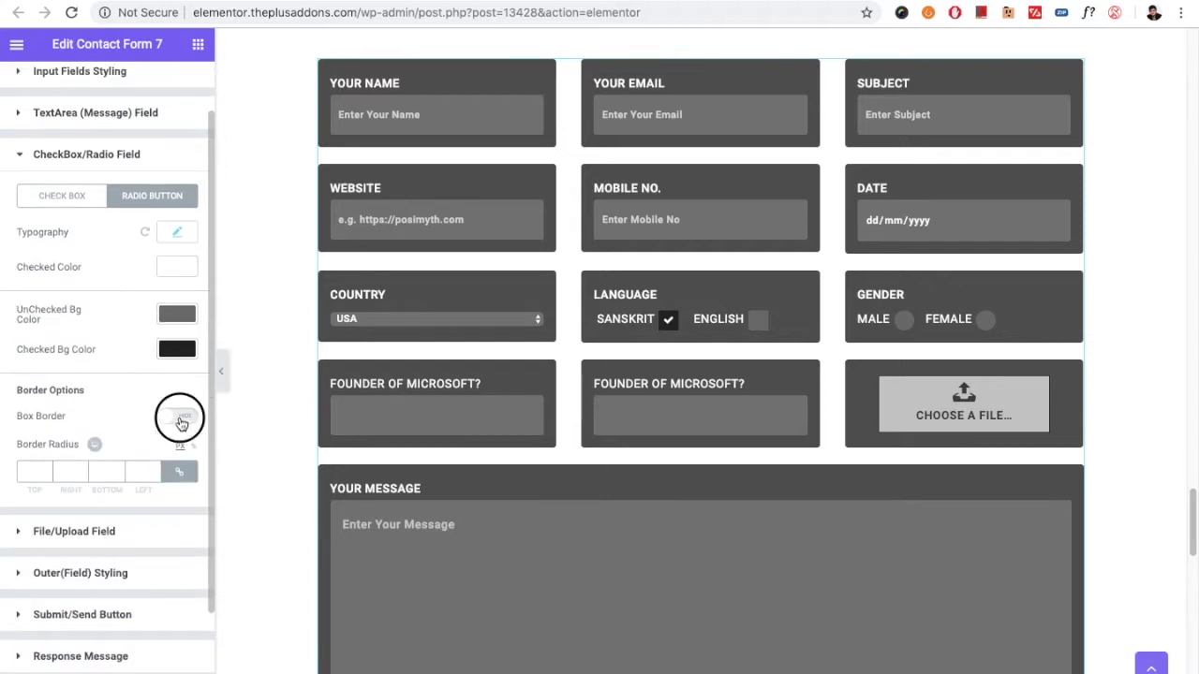
{"action": "left_click", "coordinate": [179, 417]}
{"action": "left_click", "coordinate": [179, 418]}
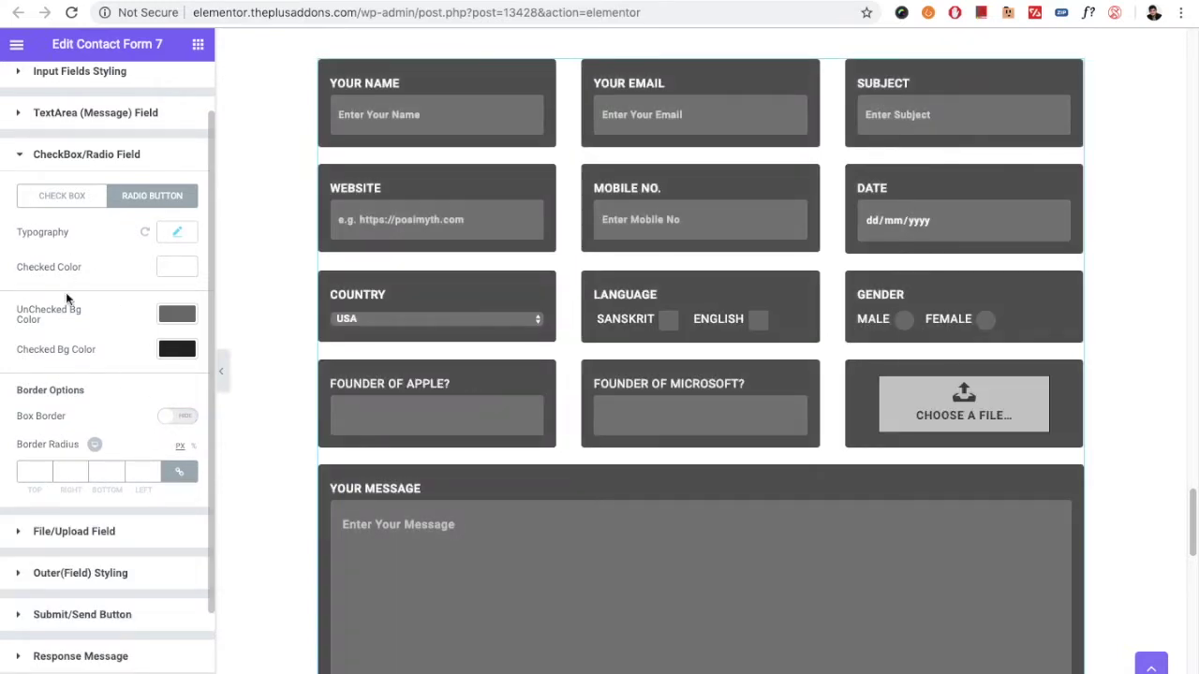
{"action": "left_click", "coordinate": [77, 531]}
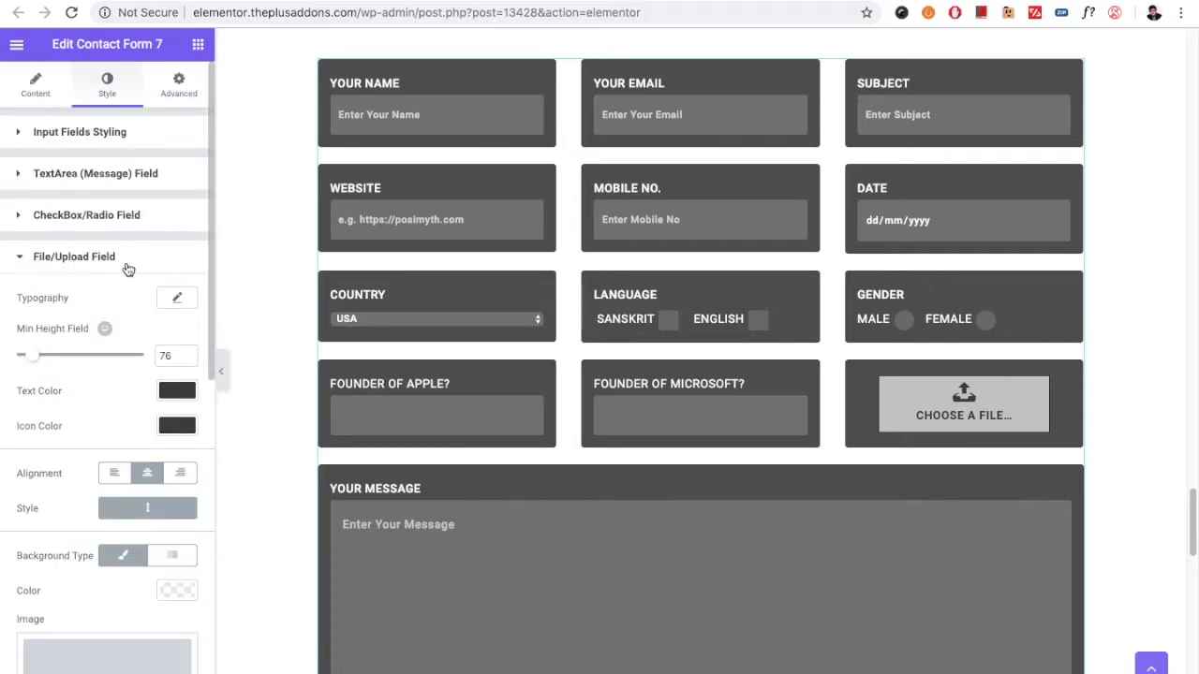
Give the upload box min height 84, left alignment, and Style 1 with the icon beside the label
{"action": "scroll", "coordinate": [85, 375], "scroll_direction": "down", "scroll_amount": 2}
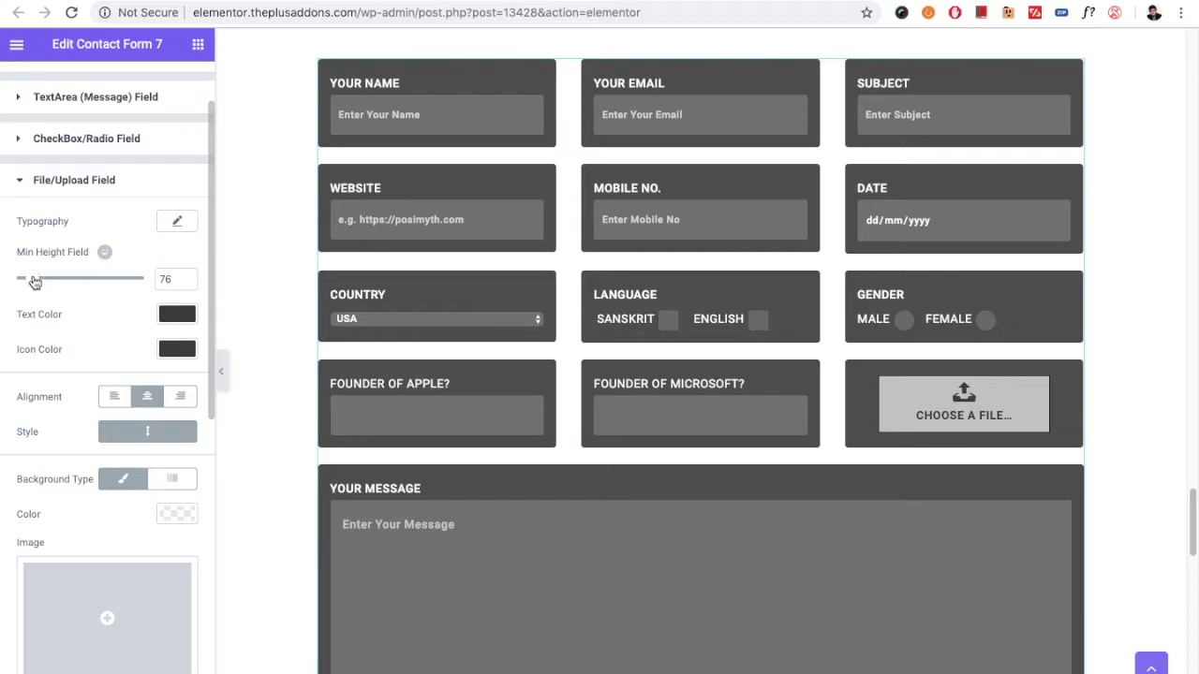
{"action": "mouse_move", "coordinate": [38, 286]}
{"action": "left_mouse_down"}
{"action": "mouse_move", "coordinate": [46, 277]}
{"action": "mouse_move", "coordinate": [38, 290]}
{"action": "left_mouse_up"}
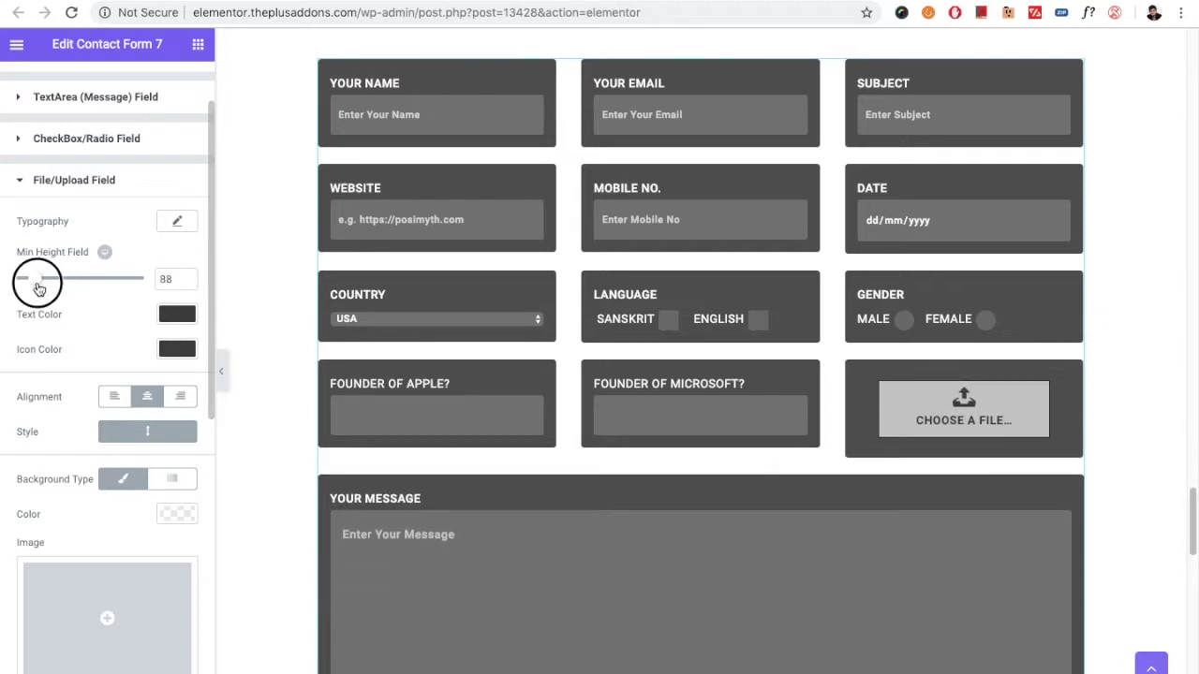
{"action": "left_click_drag", "start_coordinate": [37, 289], "coordinate": [39, 286]}
{"action": "mouse_move", "coordinate": [105, 253]}
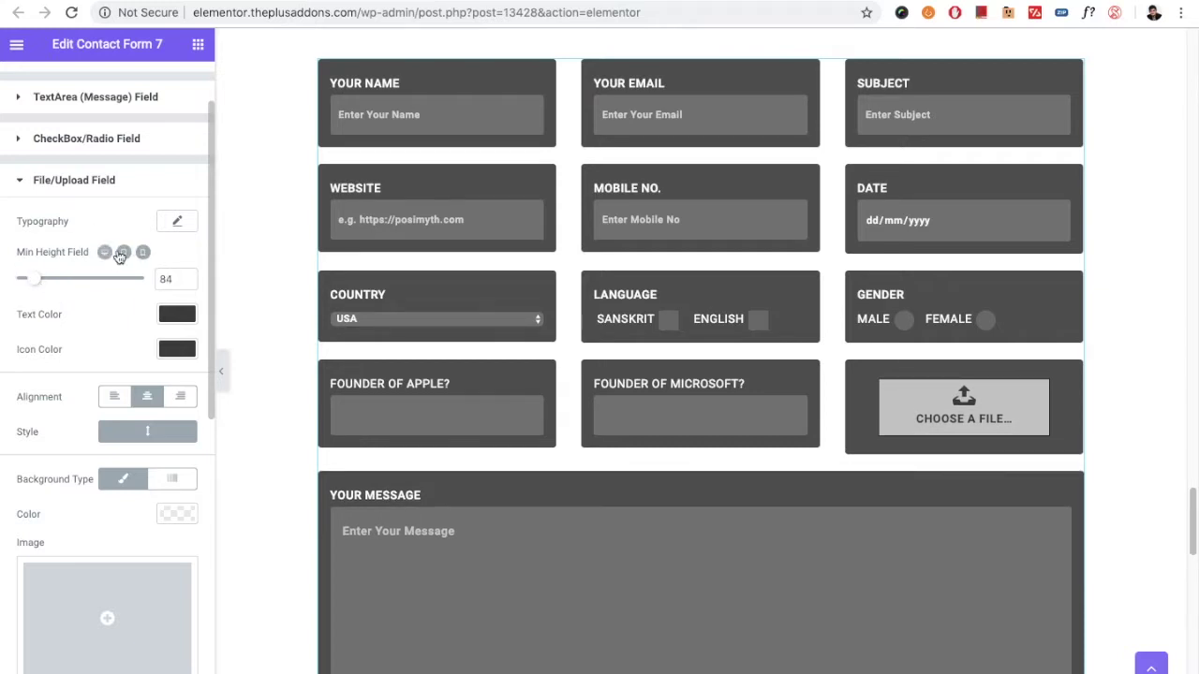
{"action": "scroll", "coordinate": [139, 341], "scroll_direction": "down", "scroll_amount": 2}
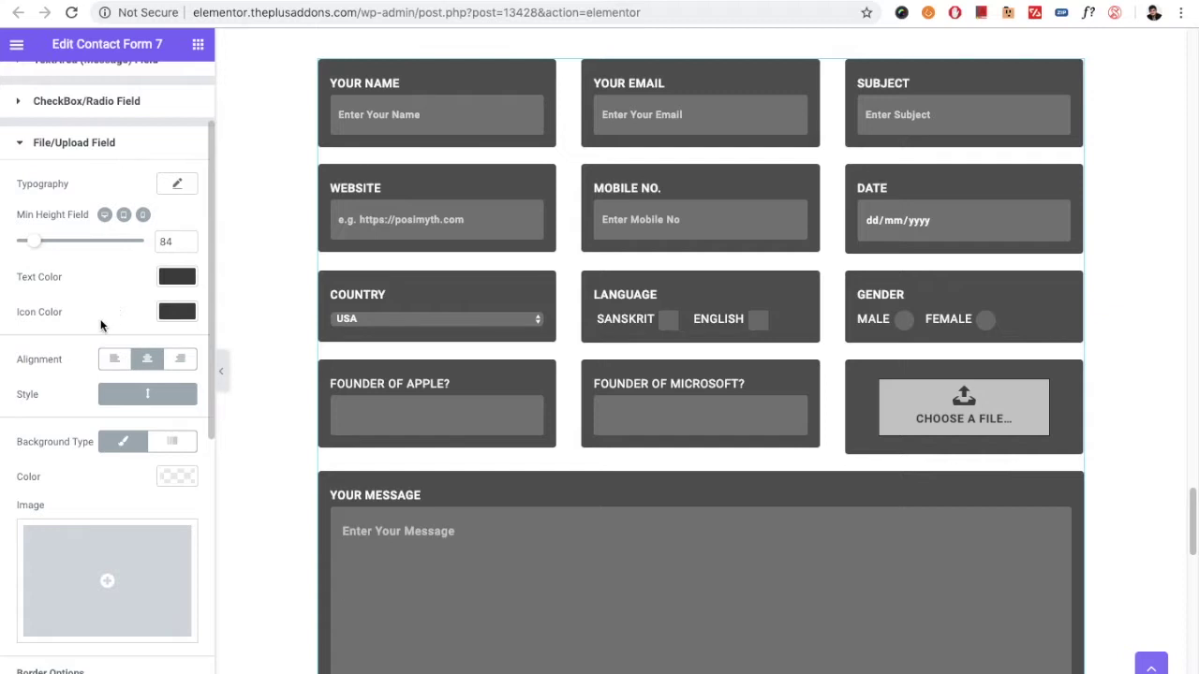
{"action": "left_click", "coordinate": [114, 350]}
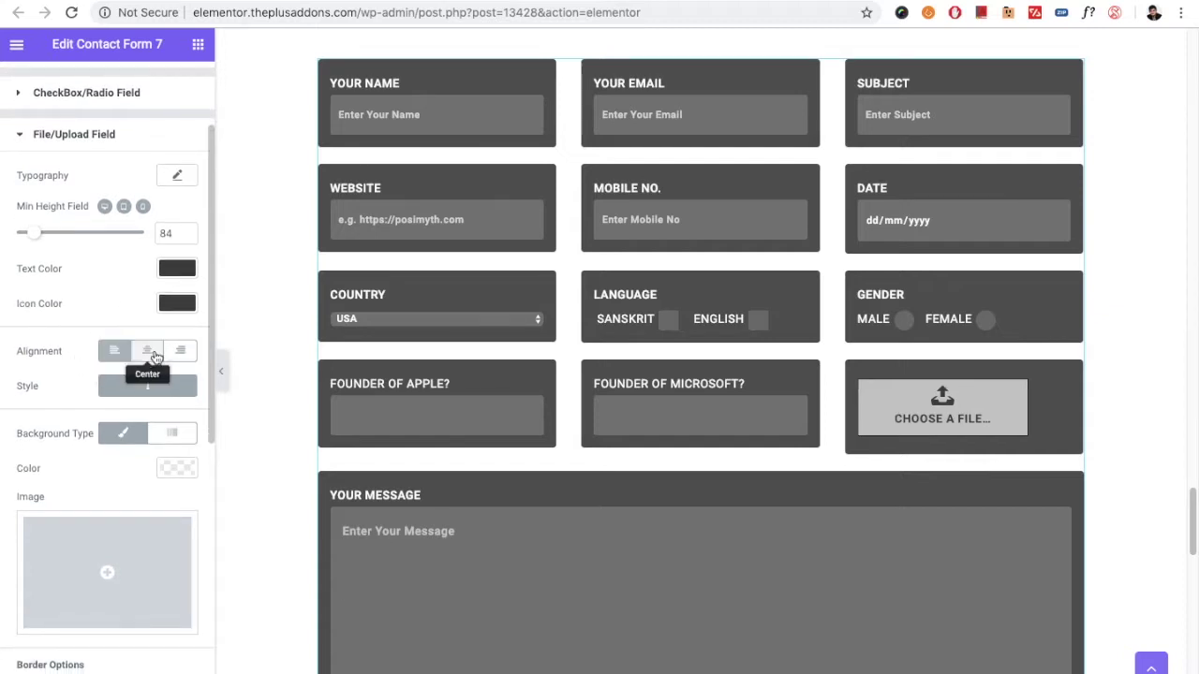
{"action": "scroll", "coordinate": [109, 379], "scroll_direction": "down", "scroll_amount": 1}
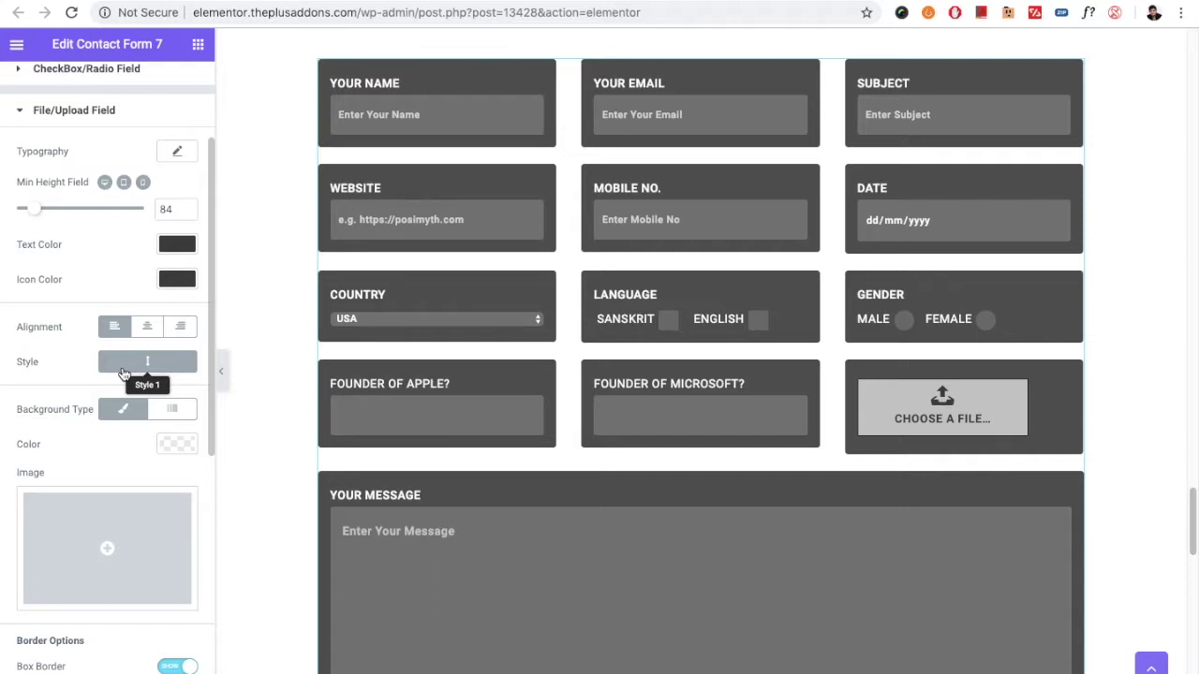
{"action": "left_click", "coordinate": [121, 371]}
{"action": "left_click", "coordinate": [122, 371]}
{"action": "left_click", "coordinate": [120, 369]}
Scroll through the file upload field's Border Options
{"action": "scroll", "coordinate": [61, 393], "scroll_direction": "down", "scroll_amount": 1}
{"action": "scroll", "coordinate": [60, 393], "scroll_direction": "down", "scroll_amount": 2}
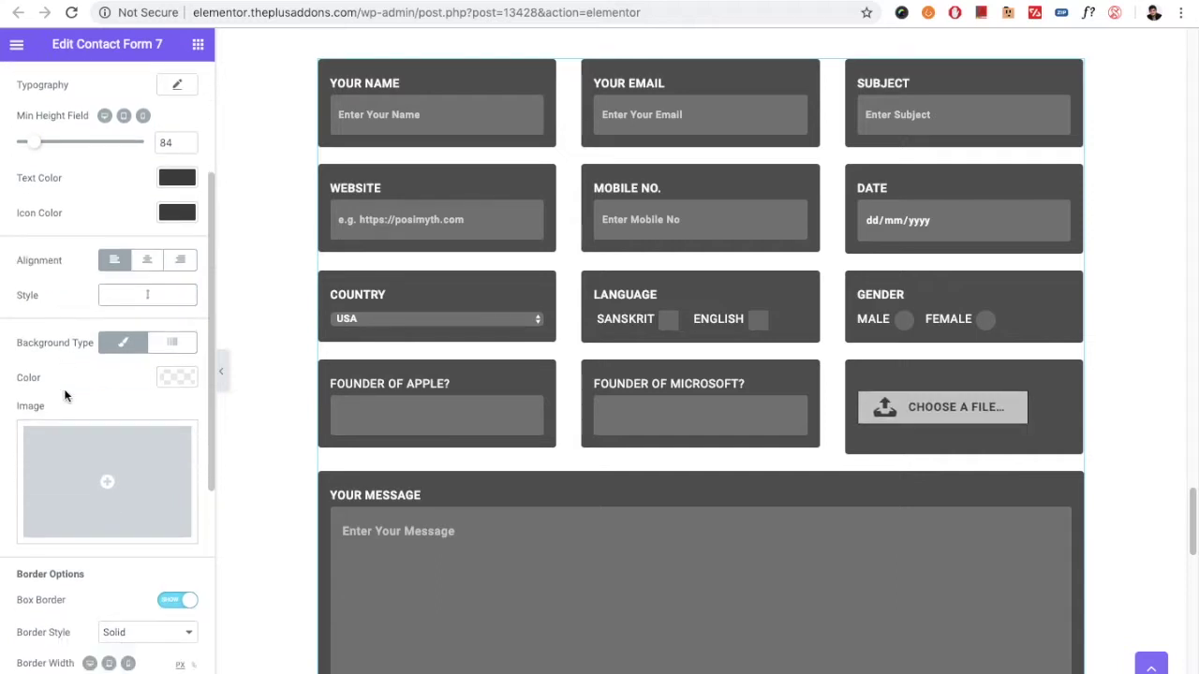
{"action": "scroll", "coordinate": [112, 388], "scroll_direction": "down", "scroll_amount": 5}
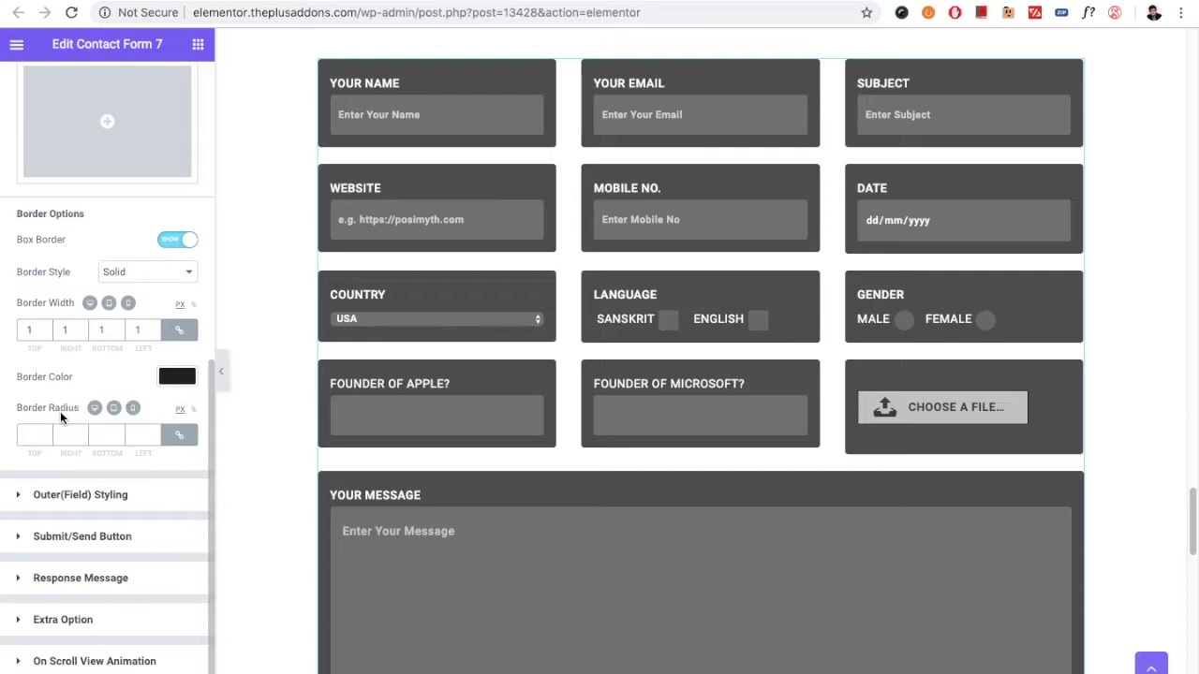
{"action": "left_click", "coordinate": [77, 497]}
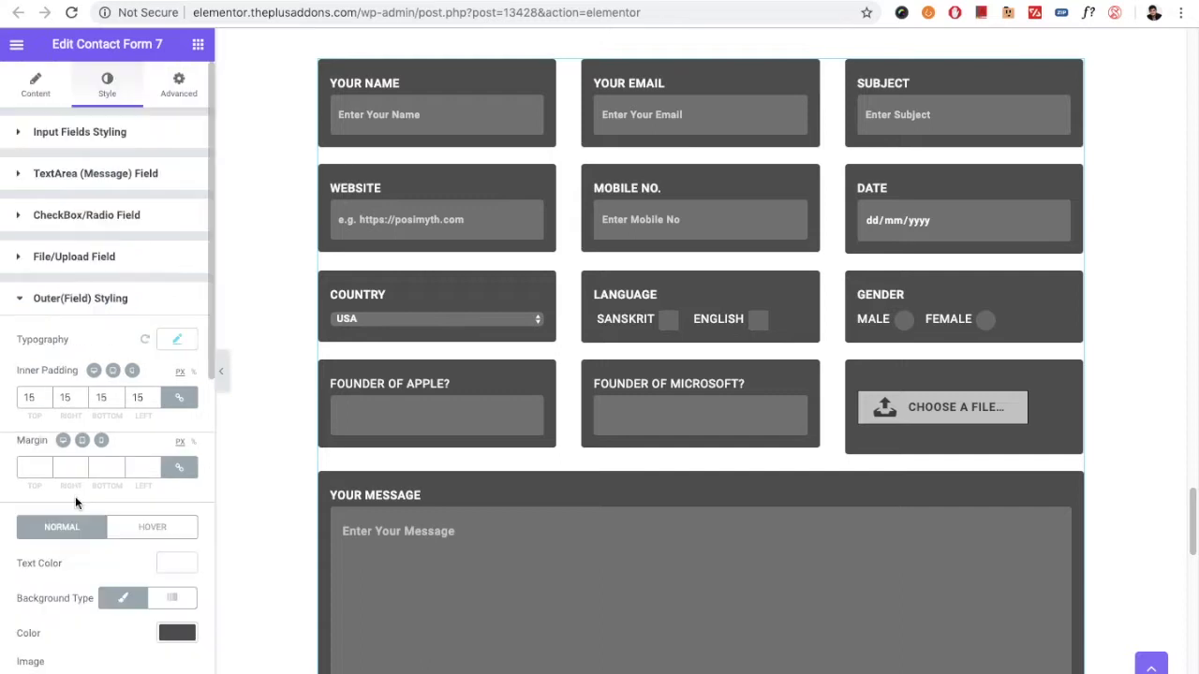
Try a larger Typography size for the outer field boxes, then close the font settings
{"action": "scroll", "coordinate": [119, 452], "scroll_direction": "down", "scroll_amount": 2}
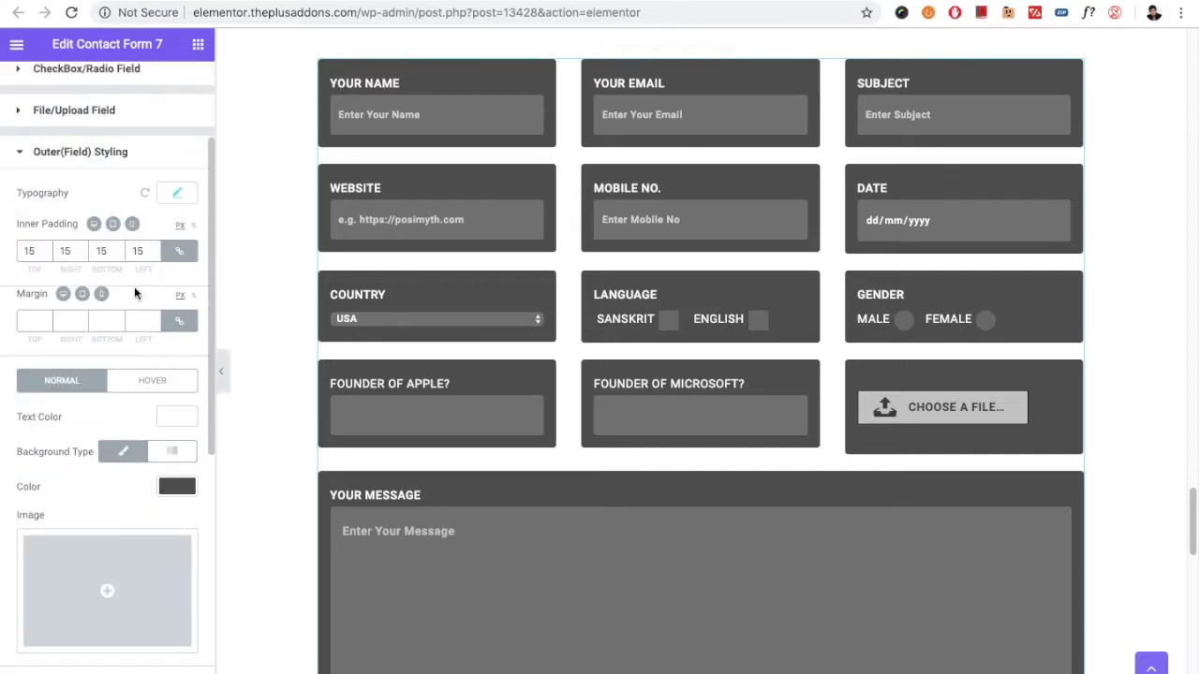
{"action": "left_click", "coordinate": [177, 193]}
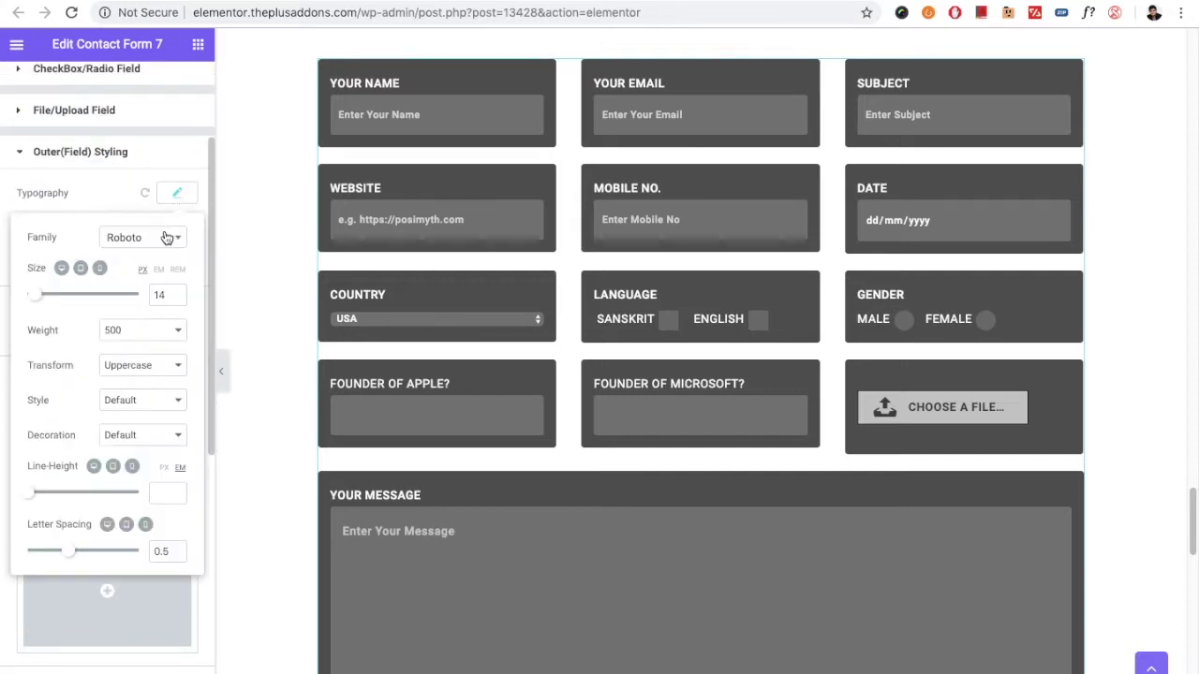
{"action": "left_click_drag", "start_coordinate": [39, 298], "coordinate": [35, 296]}
{"action": "left_click", "coordinate": [178, 197]}
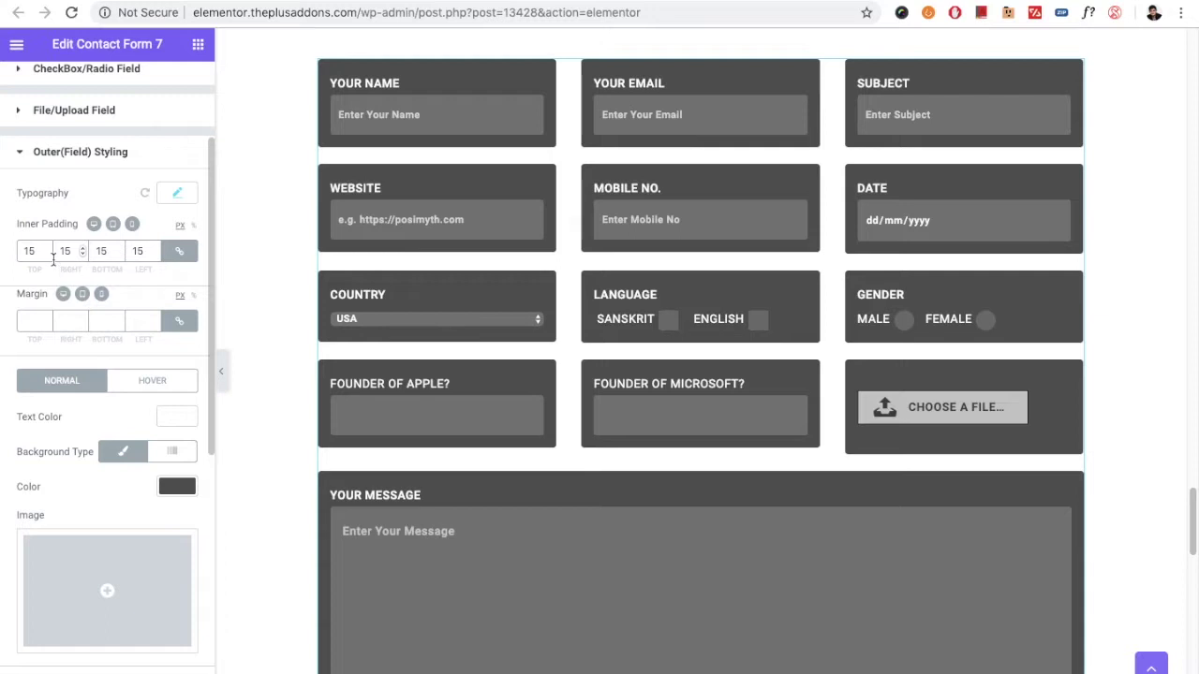
Show the HOVER tab colours of the outer field boxes
{"action": "scroll", "coordinate": [43, 320], "scroll_direction": "down", "scroll_amount": 1}
{"action": "scroll", "coordinate": [47, 346], "scroll_direction": "down", "scroll_amount": 4}
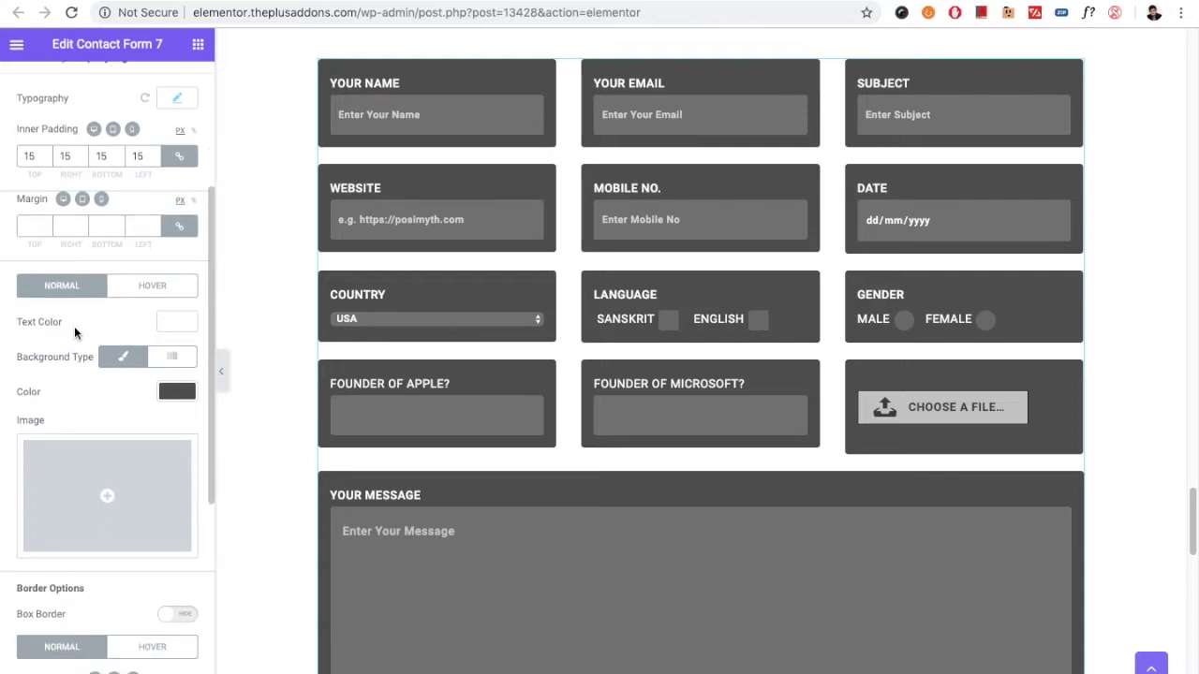
{"action": "left_click", "coordinate": [146, 290]}
{"action": "scroll", "coordinate": [85, 449], "scroll_direction": "down", "scroll_amount": 3}
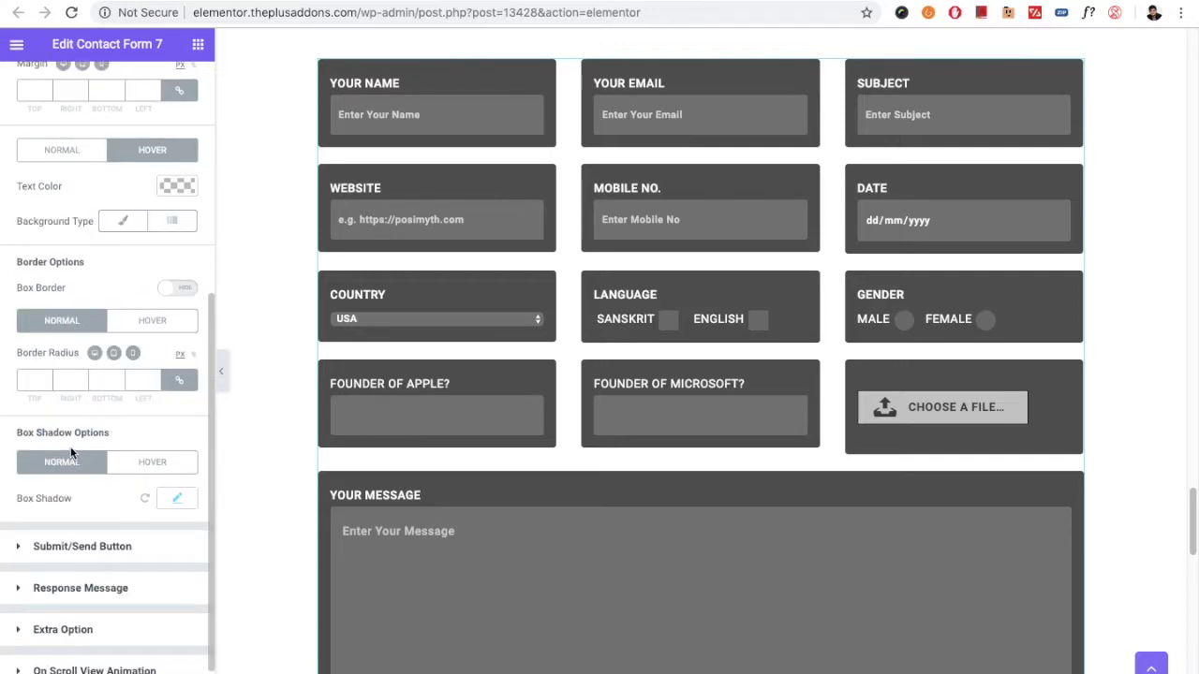
{"action": "scroll", "coordinate": [70, 451], "scroll_direction": "down", "scroll_amount": 1}
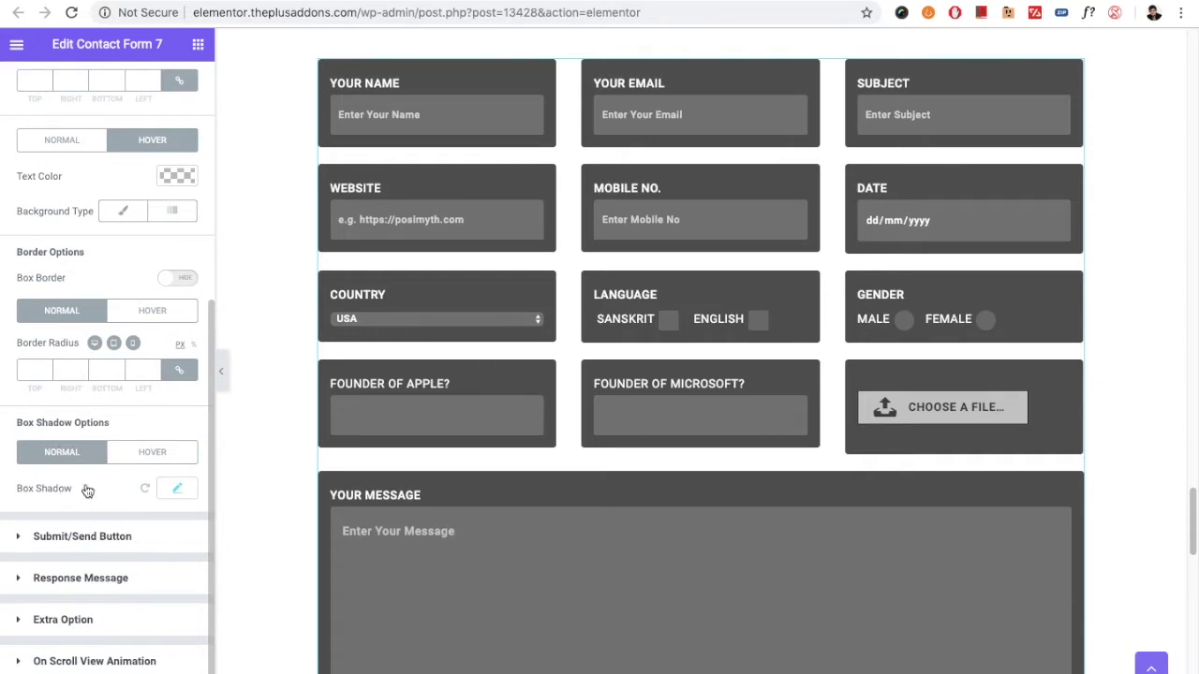
{"action": "left_click", "coordinate": [77, 537]}
{"action": "scroll", "coordinate": [450, 448], "scroll_direction": "down", "scroll_amount": 4}
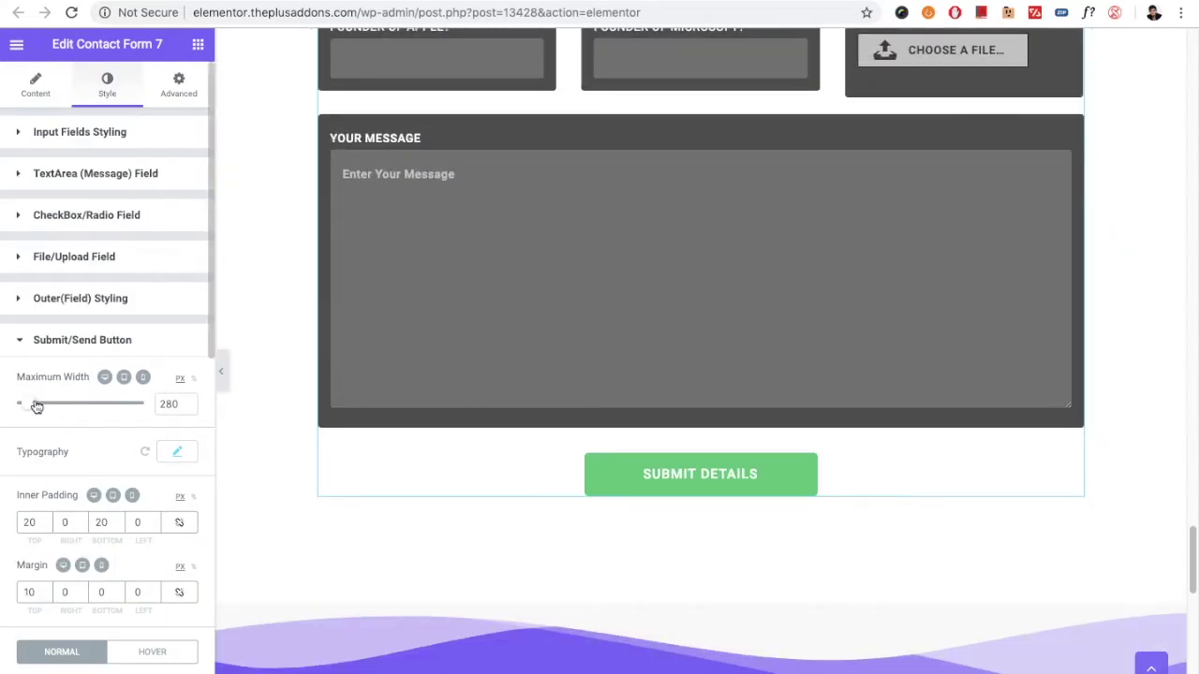
Check the Submit/Send Button Typography, then review its padding, colours and border radius
{"action": "left_click", "coordinate": [181, 453]}
{"action": "left_click", "coordinate": [174, 451]}
{"action": "scroll", "coordinate": [47, 379], "scroll_direction": "down", "scroll_amount": 3}
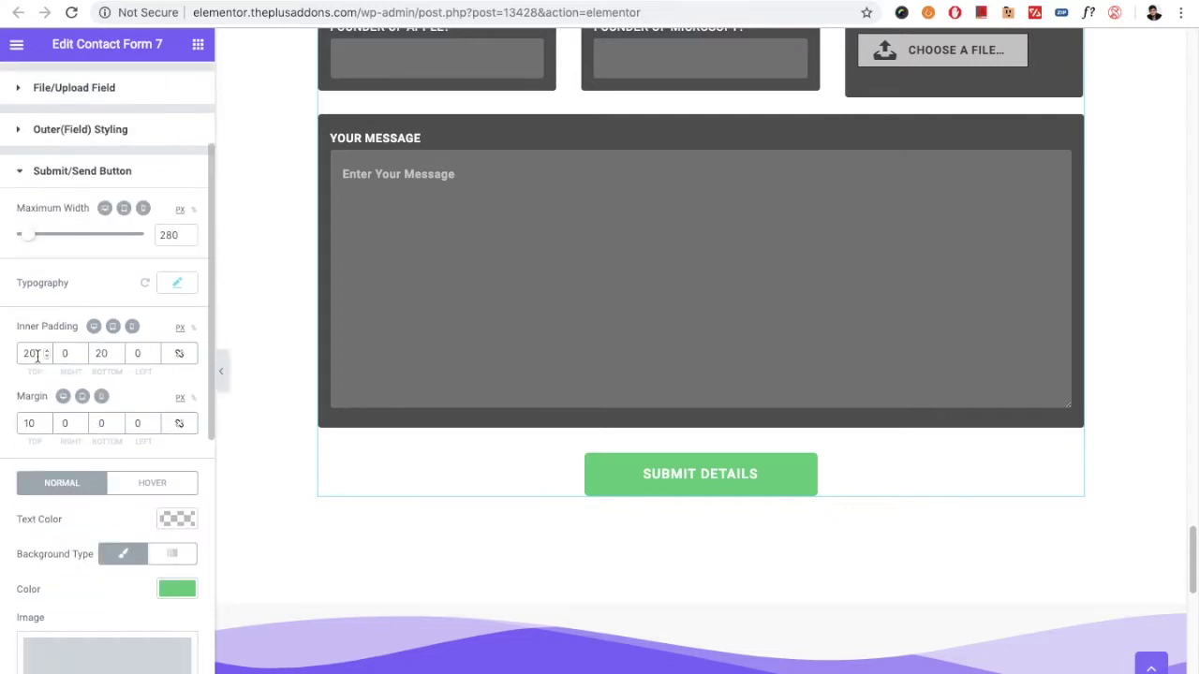
{"action": "scroll", "coordinate": [79, 415], "scroll_direction": "down", "scroll_amount": 4}
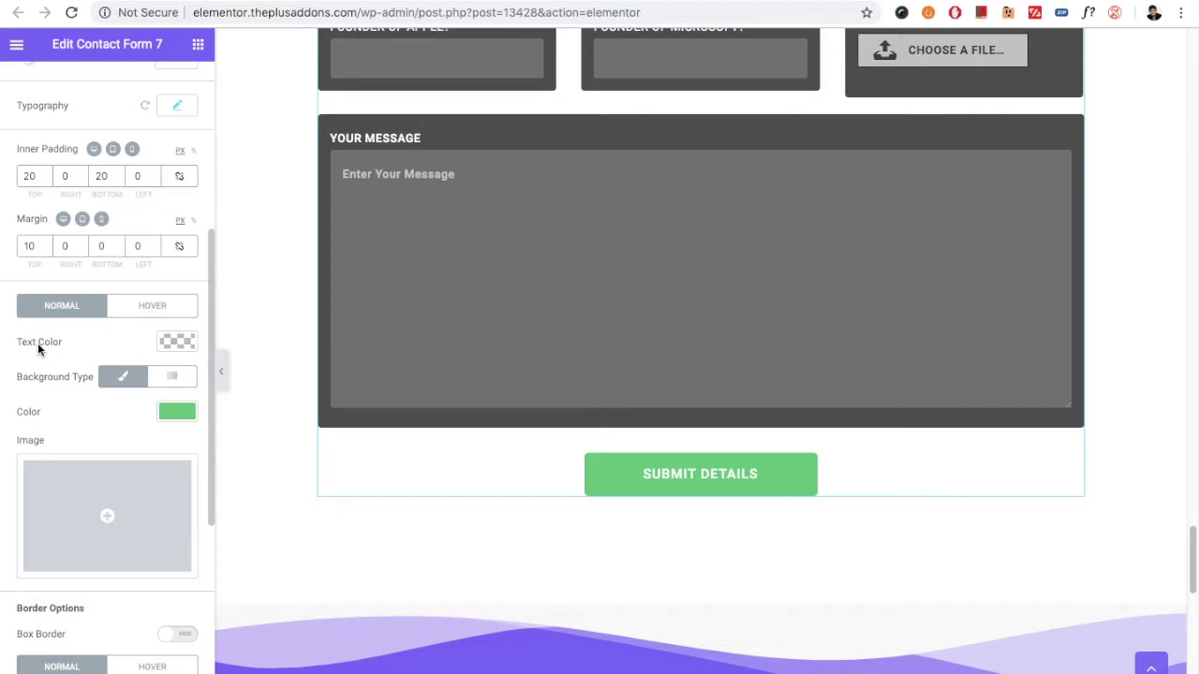
{"action": "scroll", "coordinate": [52, 491], "scroll_direction": "down", "scroll_amount": 1}
{"action": "scroll", "coordinate": [51, 492], "scroll_direction": "down", "scroll_amount": 3}
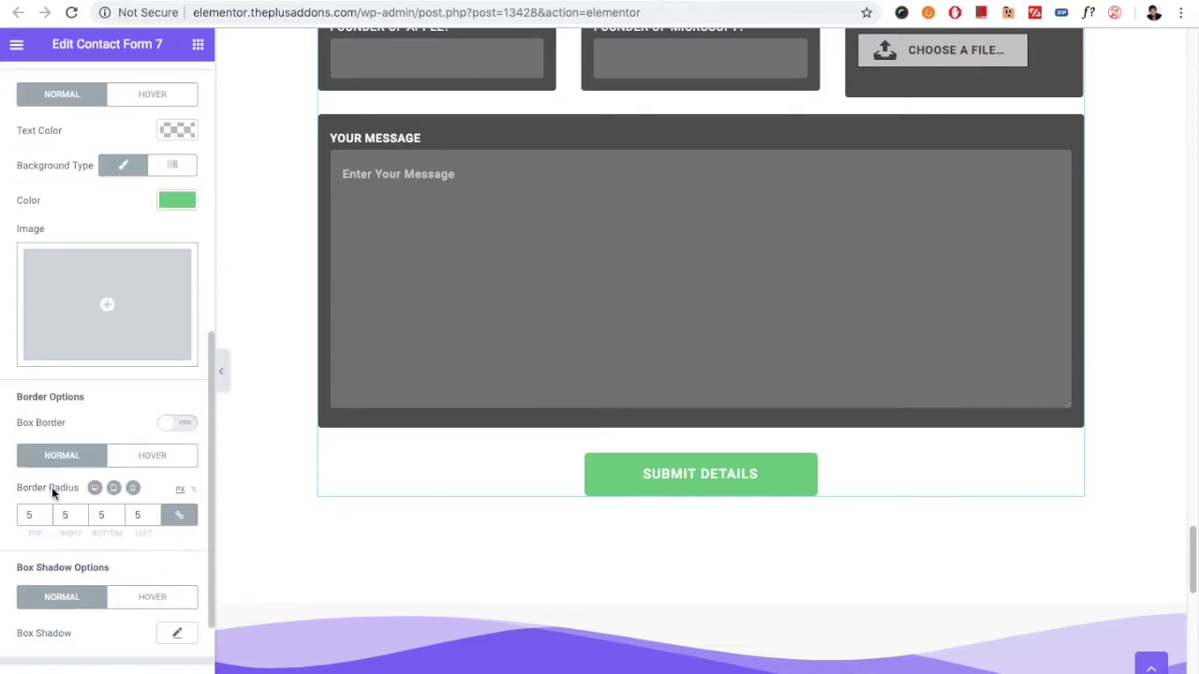
{"action": "scroll", "coordinate": [72, 463], "scroll_direction": "down", "scroll_amount": 2}
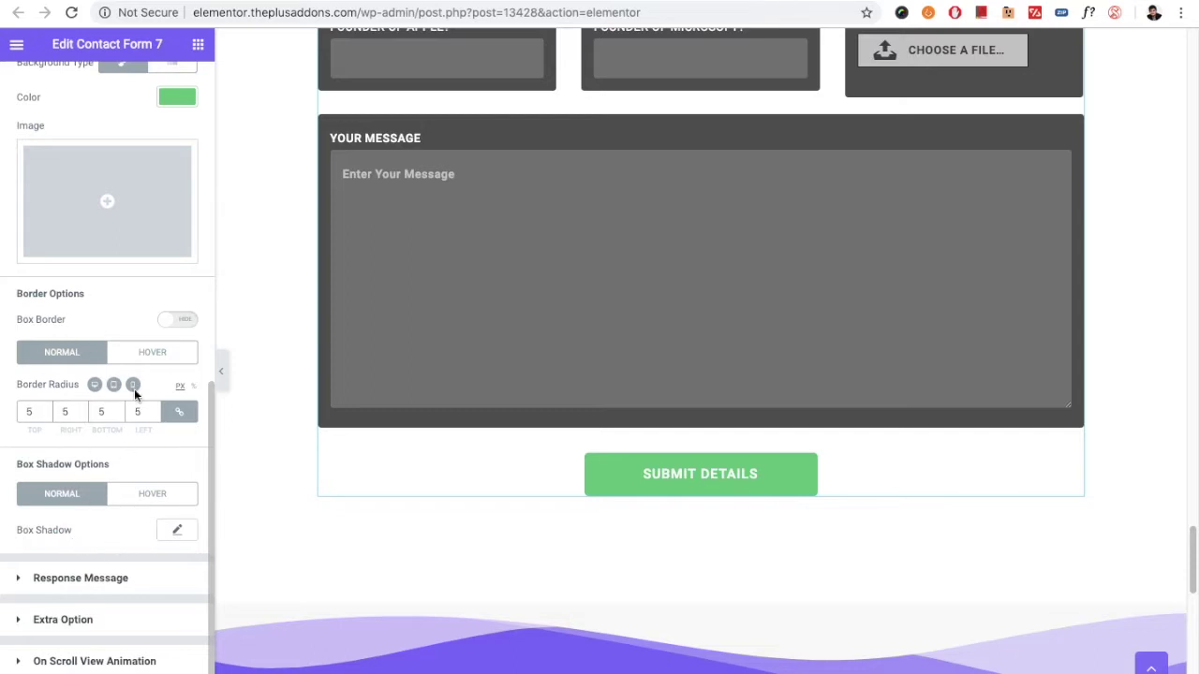
{"action": "left_click", "coordinate": [98, 580]}
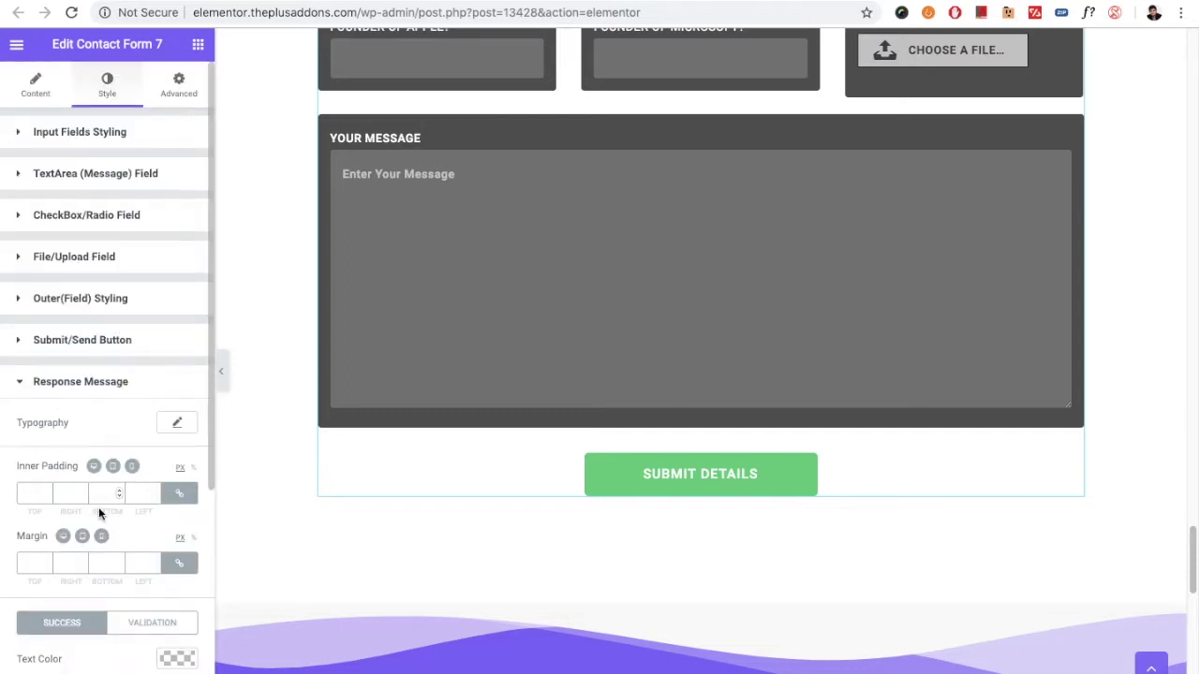
Open and close the Response Message Typography settings
{"action": "scroll", "coordinate": [89, 420], "scroll_direction": "down", "scroll_amount": 1}
{"action": "scroll", "coordinate": [91, 419], "scroll_direction": "down", "scroll_amount": 1}
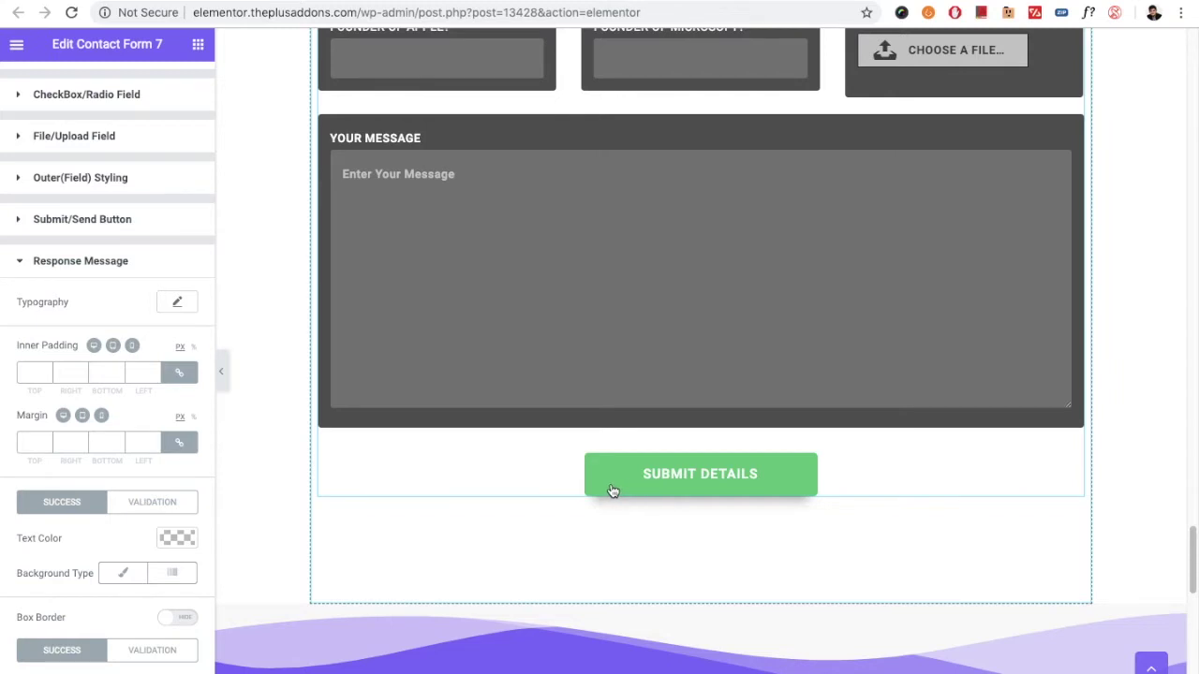
{"action": "scroll", "coordinate": [570, 485], "scroll_direction": "up", "scroll_amount": 1}
{"action": "scroll", "coordinate": [575, 490], "scroll_direction": "down", "scroll_amount": 1}
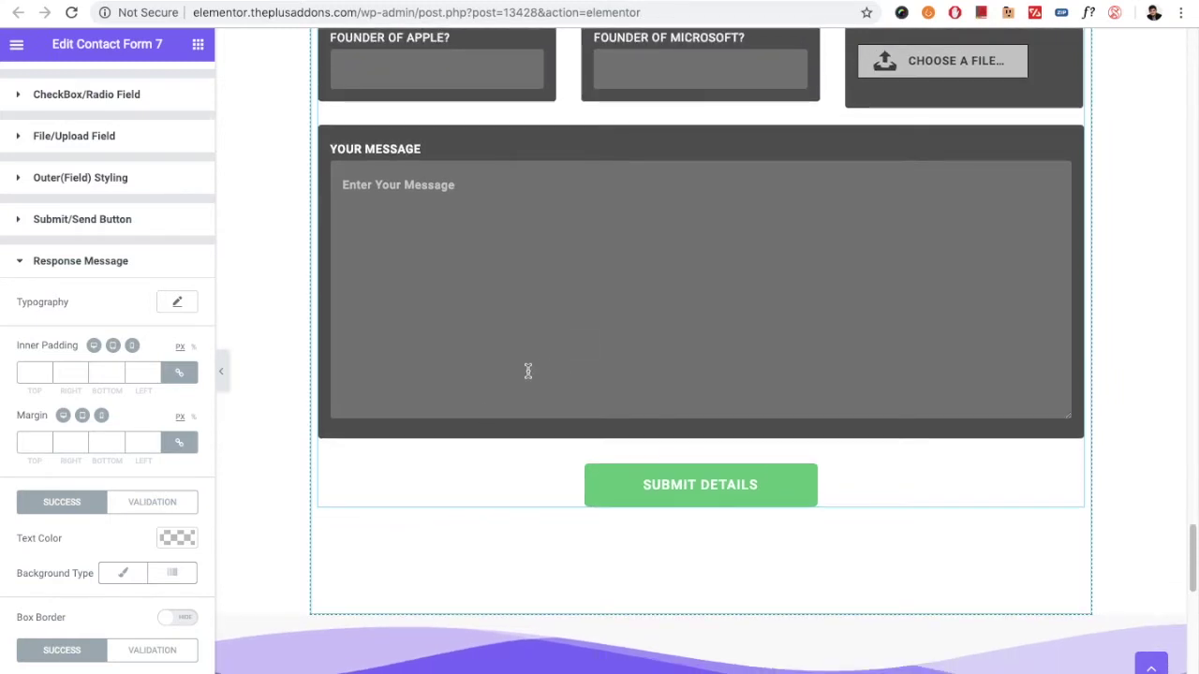
{"action": "left_click", "coordinate": [181, 303]}
{"action": "left_click", "coordinate": [180, 307]}
Compare SUCCESS and VALIDATION tabs for response message background, text colour and border
{"action": "scroll", "coordinate": [52, 356], "scroll_direction": "down", "scroll_amount": 1}
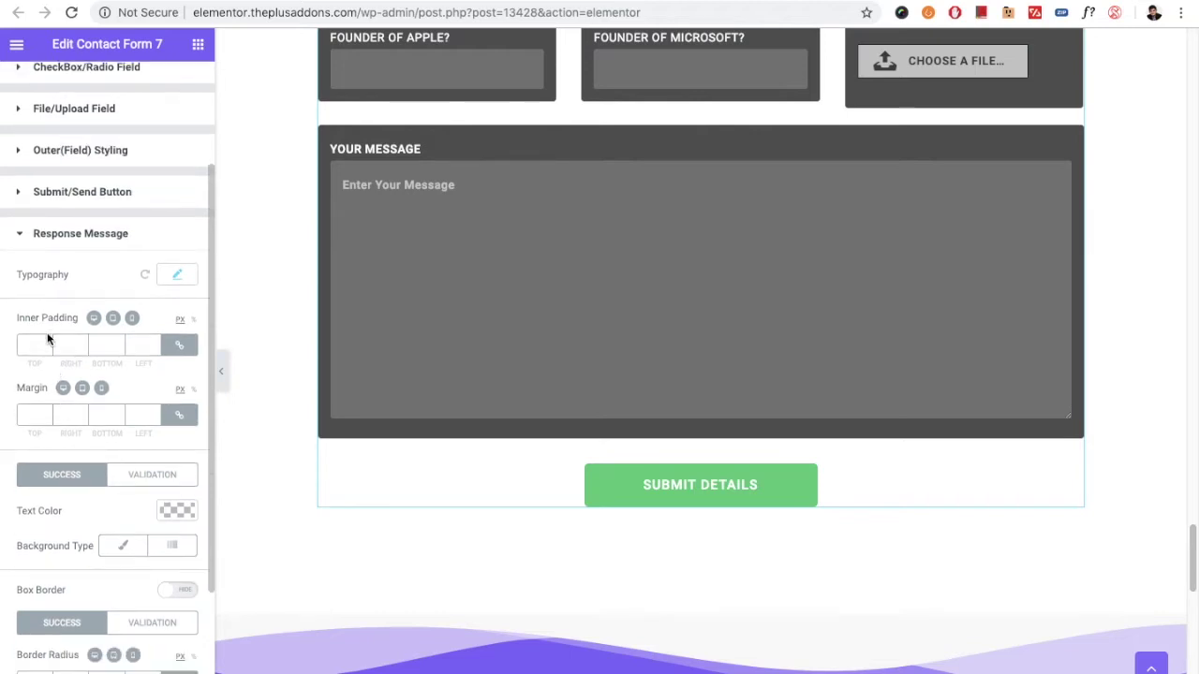
{"action": "scroll", "coordinate": [34, 403], "scroll_direction": "down", "scroll_amount": 1}
{"action": "scroll", "coordinate": [66, 449], "scroll_direction": "down", "scroll_amount": 3}
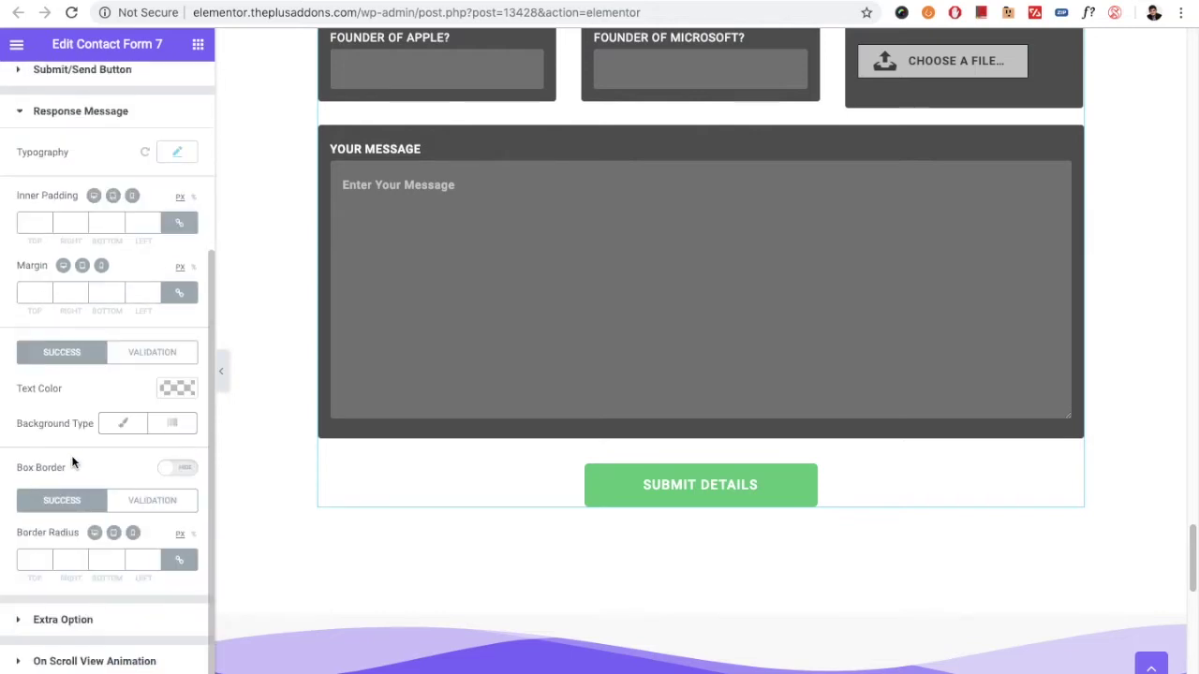
{"action": "left_click", "coordinate": [136, 354]}
{"action": "left_click", "coordinate": [73, 353]}
{"action": "left_click", "coordinate": [132, 366]}
{"action": "left_click", "coordinate": [70, 365]}
{"action": "left_click", "coordinate": [156, 362]}
{"action": "left_click", "coordinate": [83, 363]}
{"action": "left_click", "coordinate": [150, 502]}
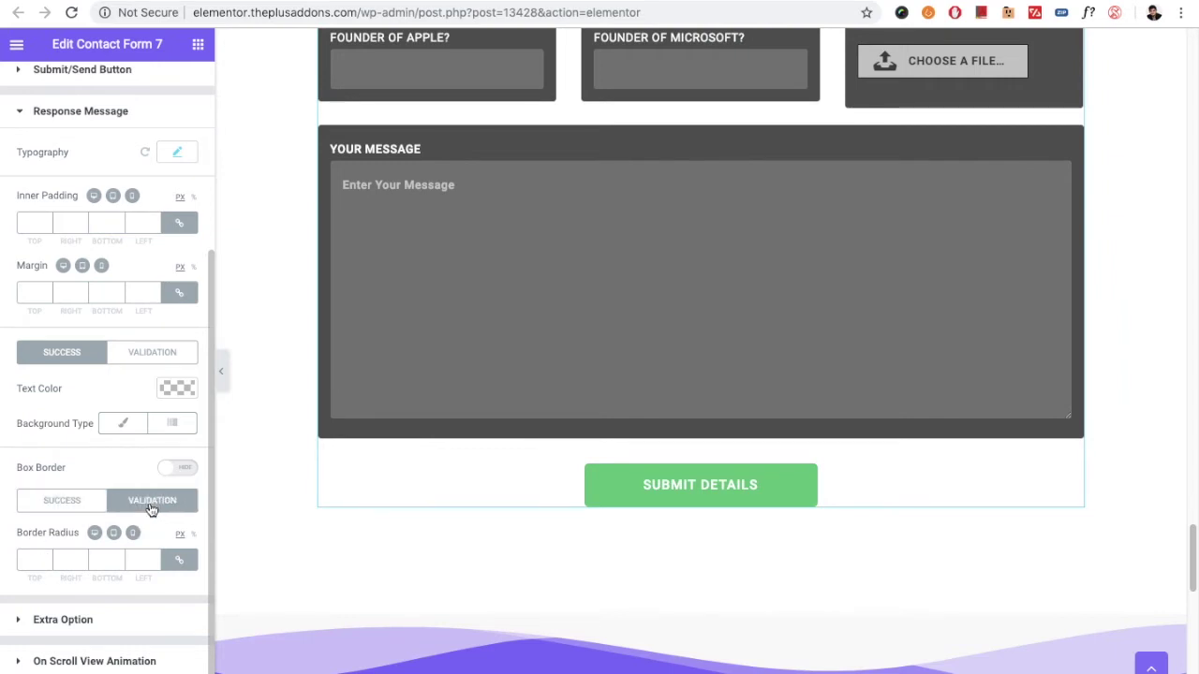
{"action": "left_click", "coordinate": [82, 510]}
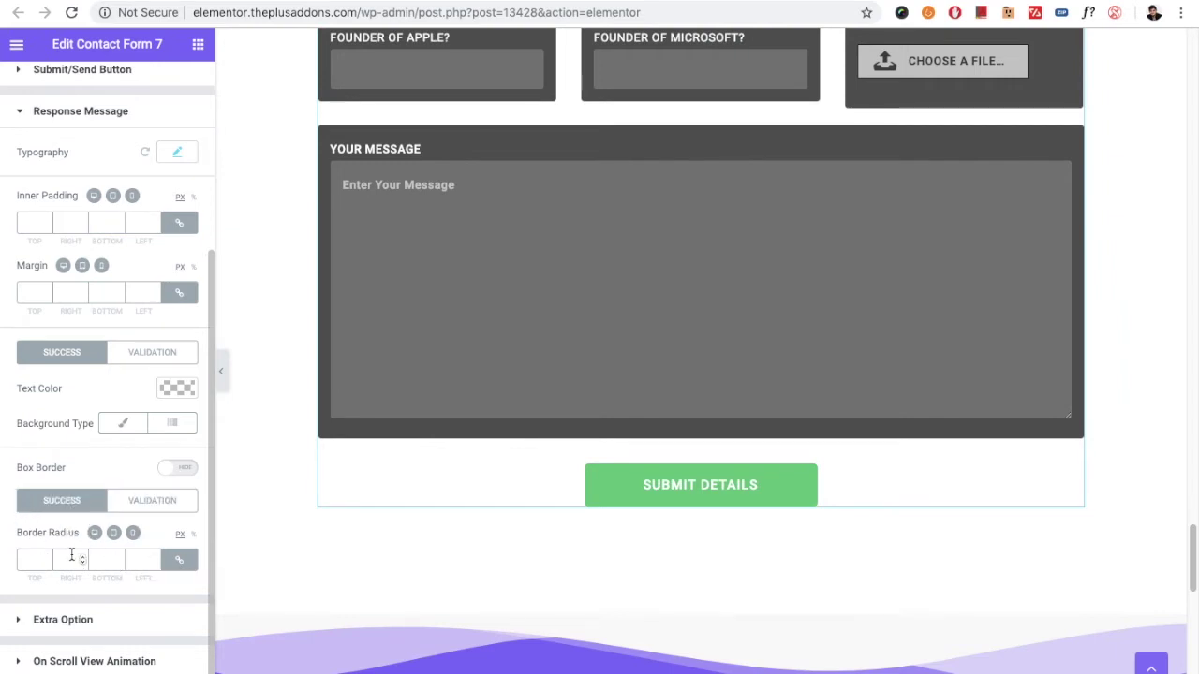
{"action": "left_click", "coordinate": [74, 620]}
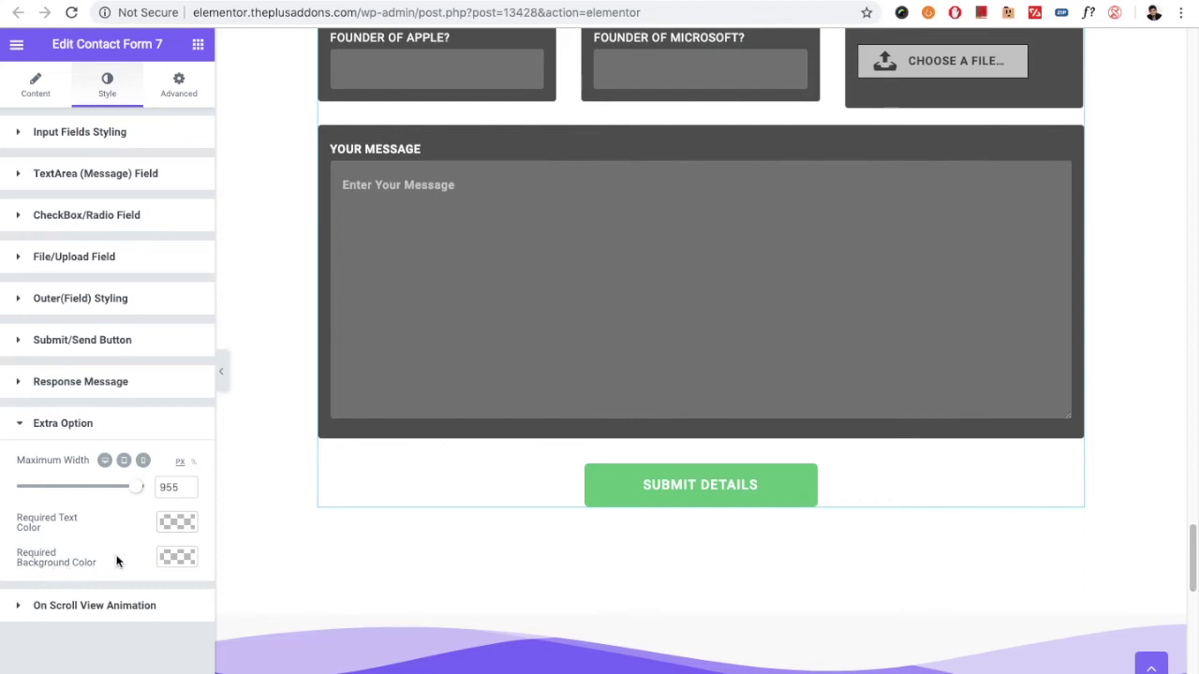
Expand On Scroll View Animation and keep the animation effect at No-animation
{"action": "left_click", "coordinate": [97, 607]}
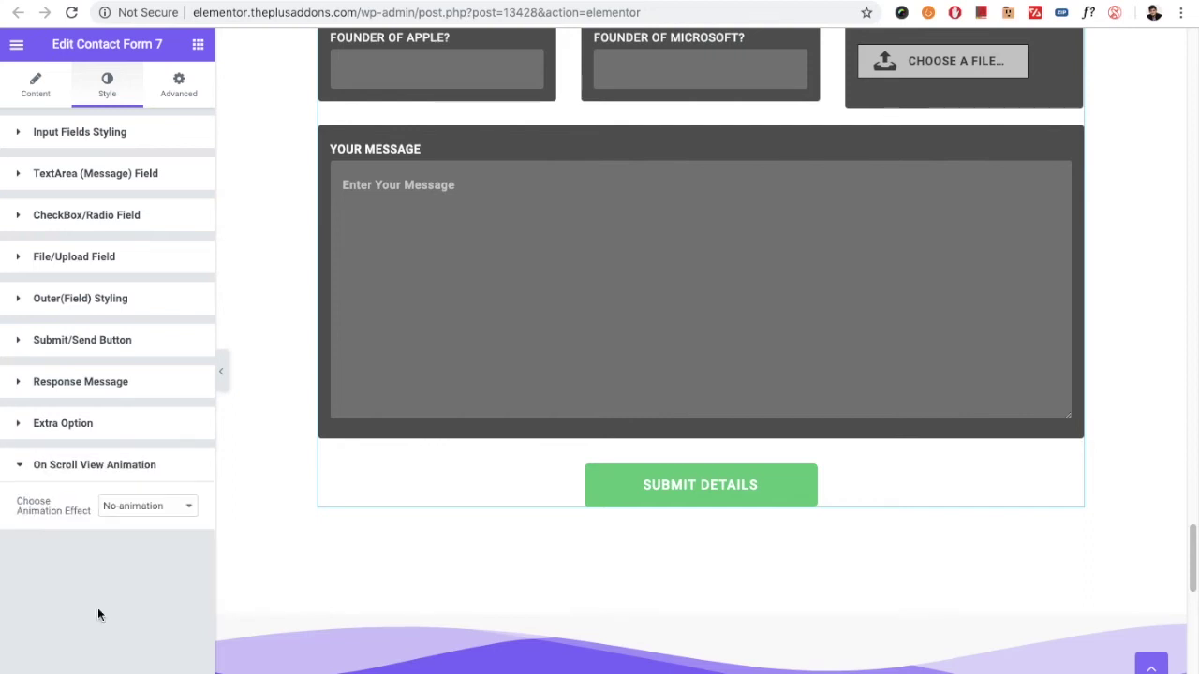
{"action": "left_click", "coordinate": [123, 507]}
{"action": "left_click", "coordinate": [123, 509]}
{"action": "scroll", "coordinate": [444, 498], "scroll_direction": "up", "scroll_amount": 15}
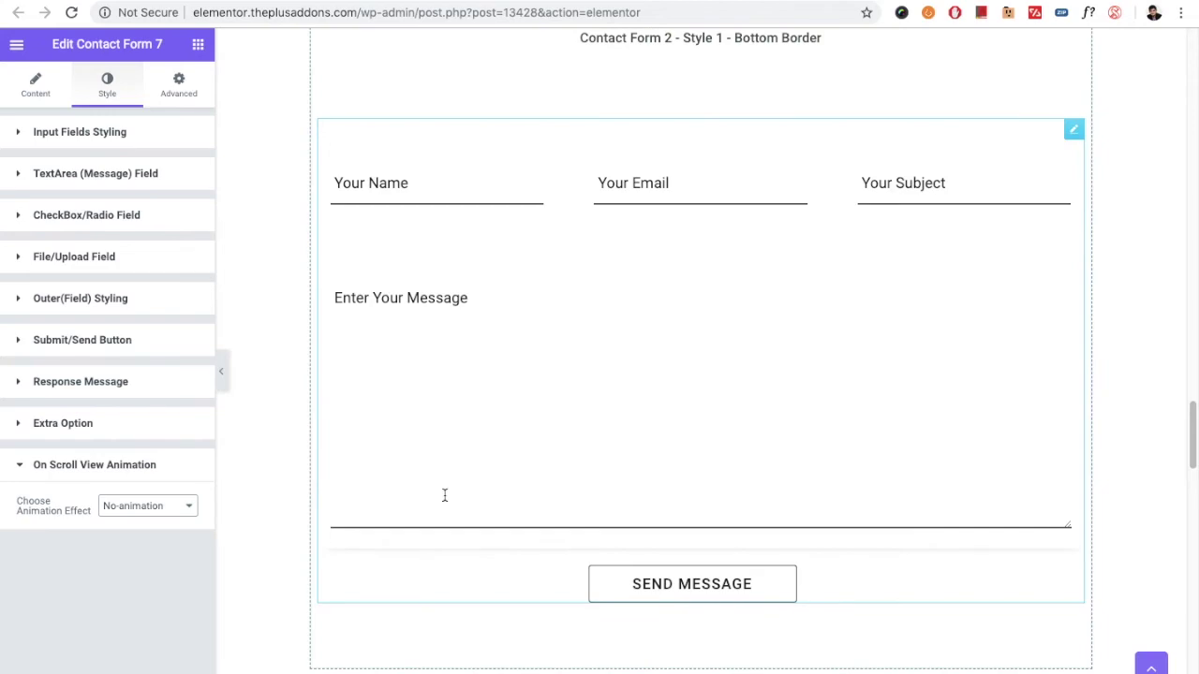
{"action": "scroll", "coordinate": [444, 499], "scroll_direction": "up", "scroll_amount": 15}
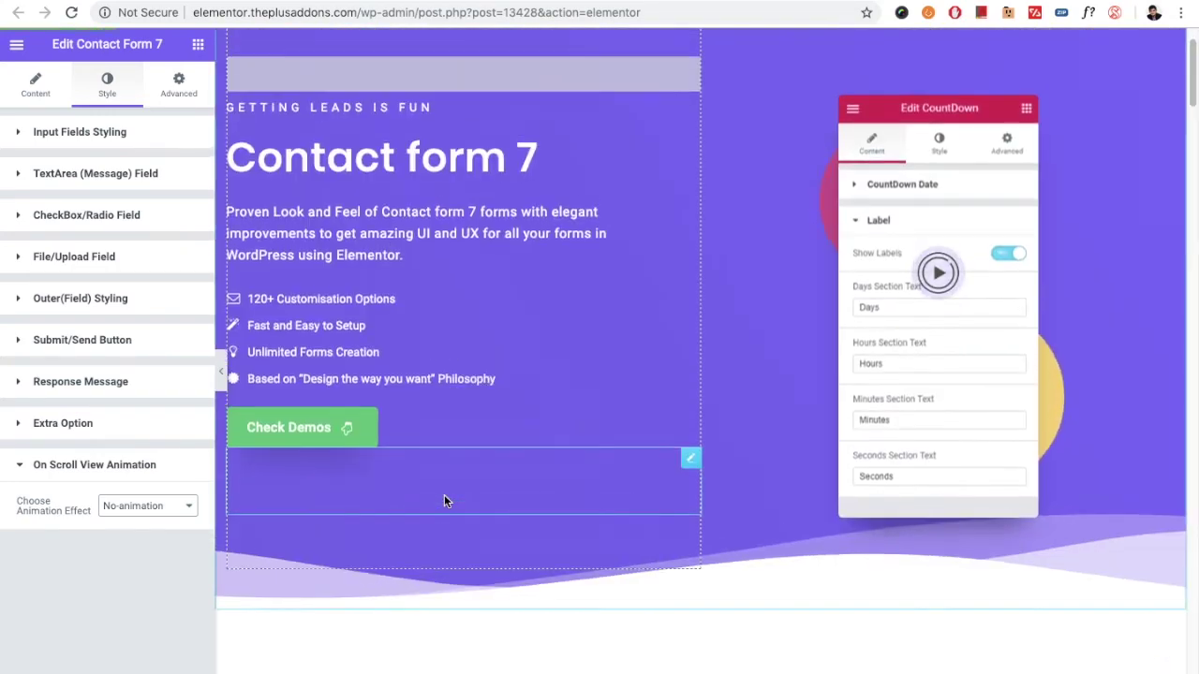